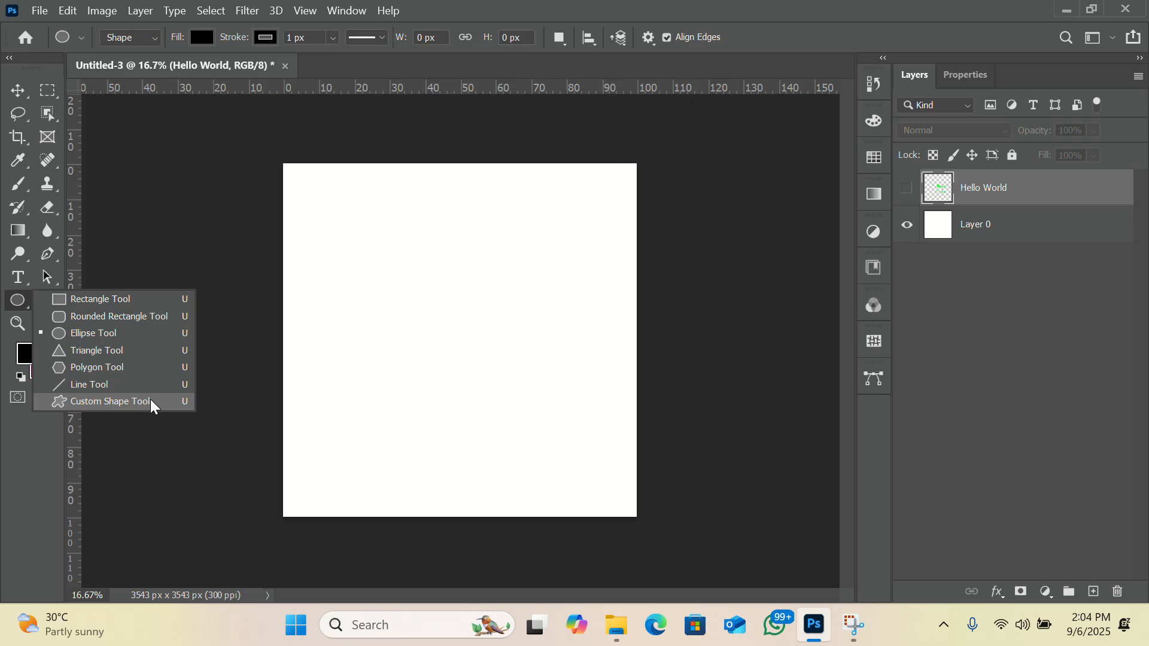
Draw a rectangle about 2273 × 2180 px on the white canvas and remove its fill.
left_click(43, 298)
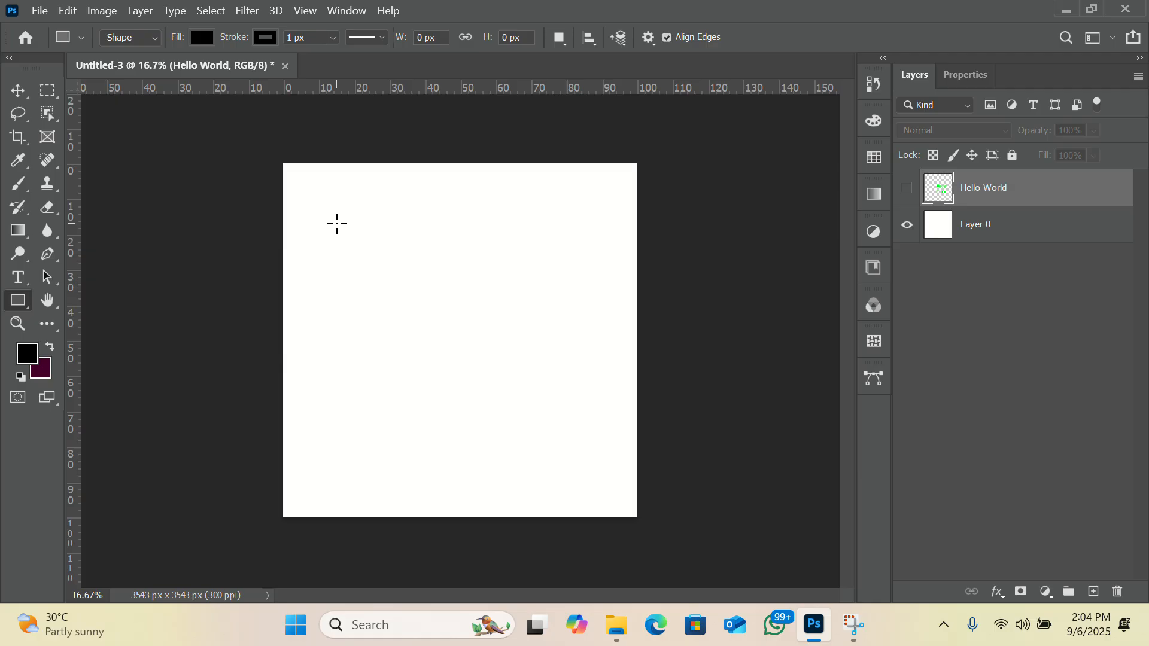
left_click_drag(336, 222, 562, 440)
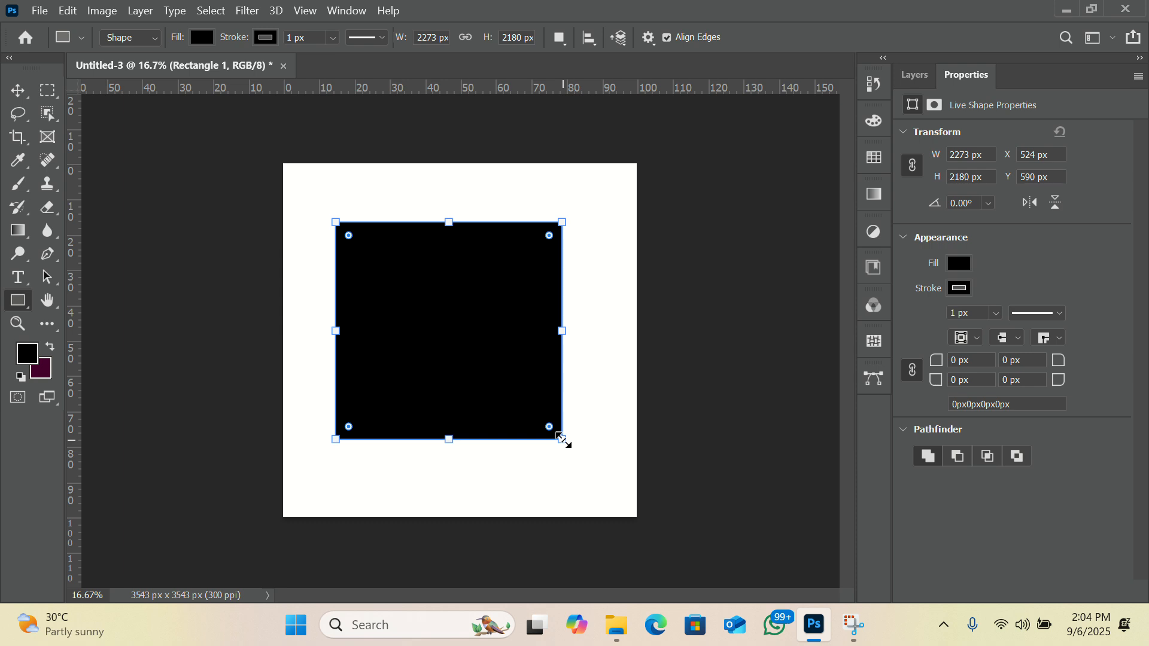
left_click(959, 265)
left_click(909, 298)
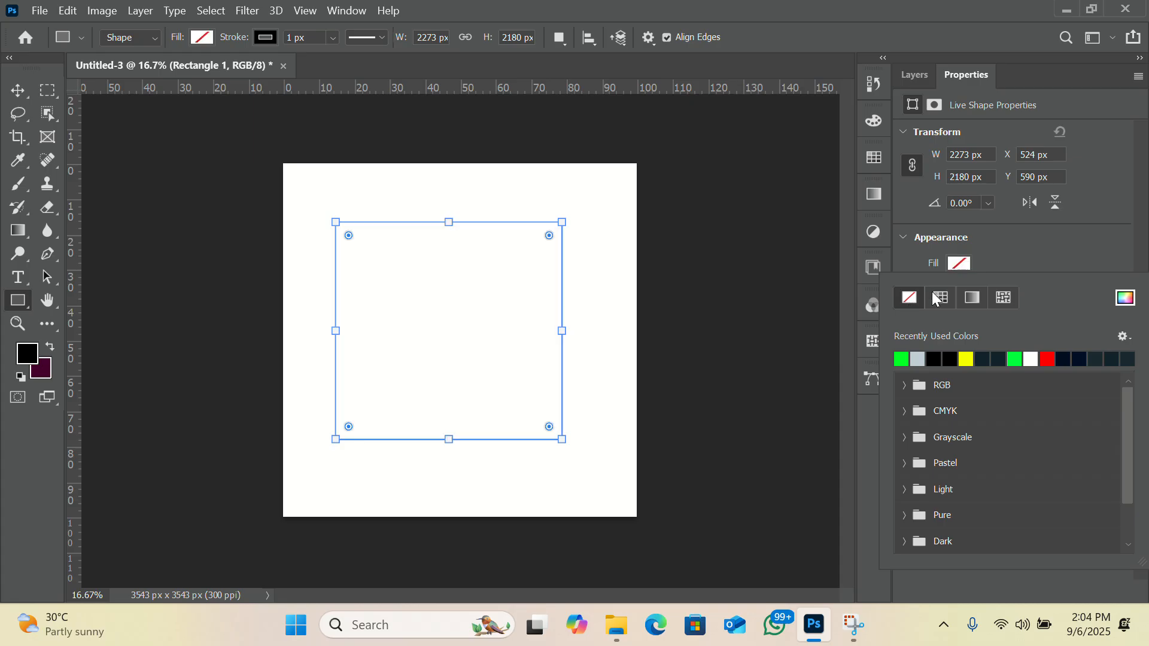
left_click(1026, 257)
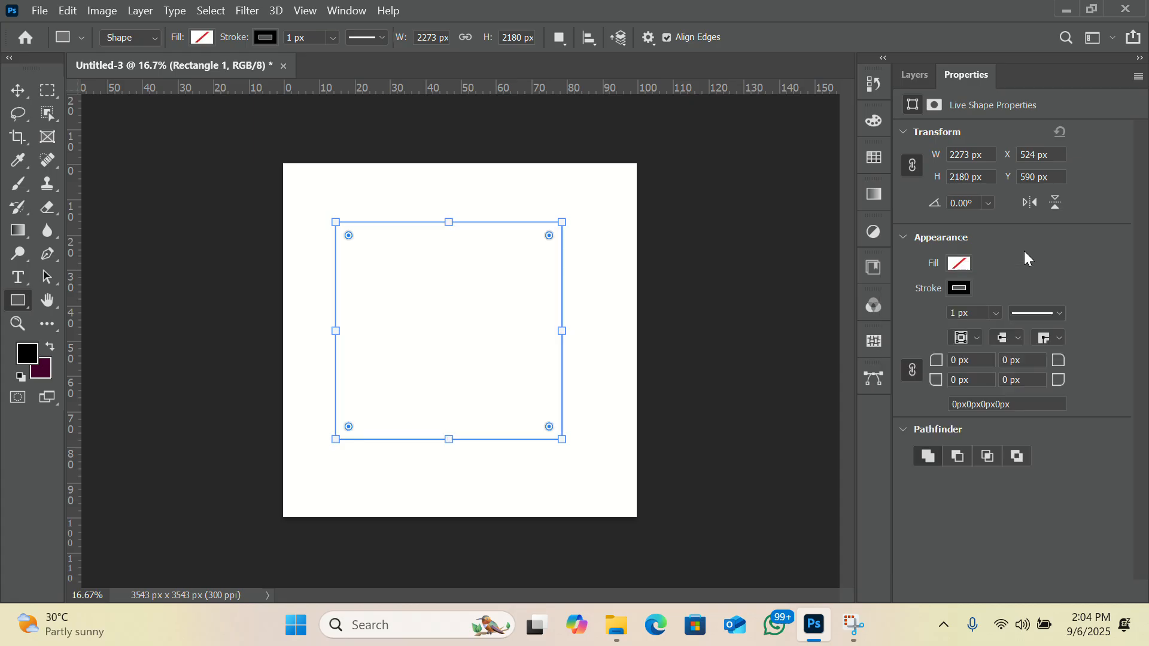
Set the rectangle's black stroke width to 50 px and deselect the shape.
double_click(956, 313)
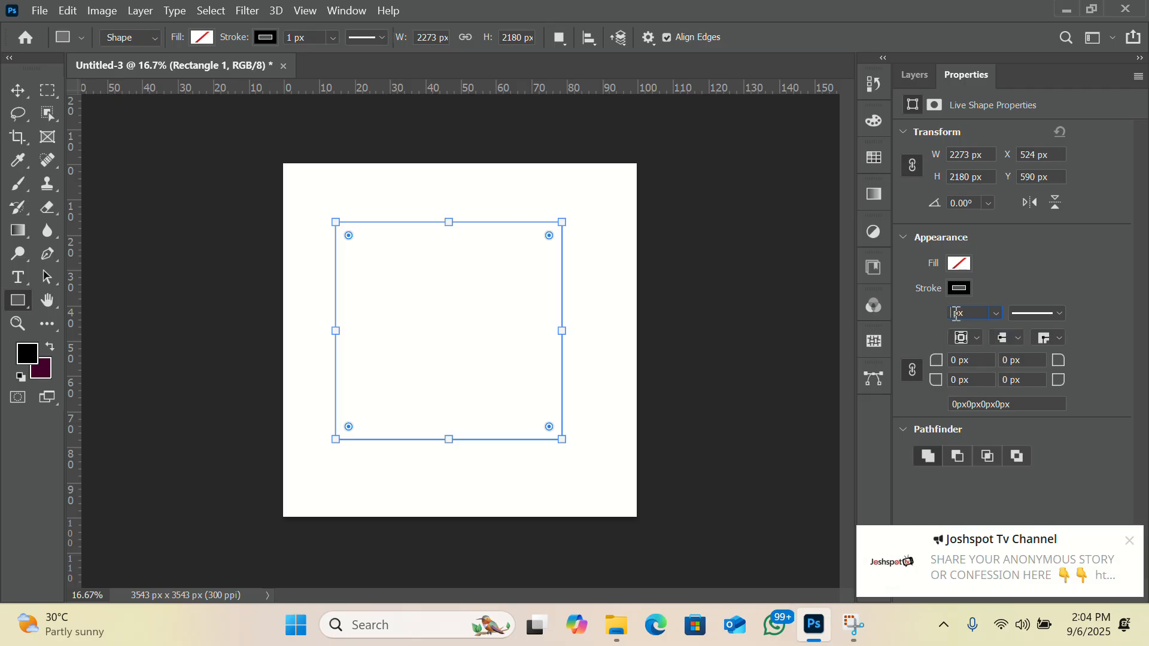
type("5")
key("Return")
left_click(957, 313)
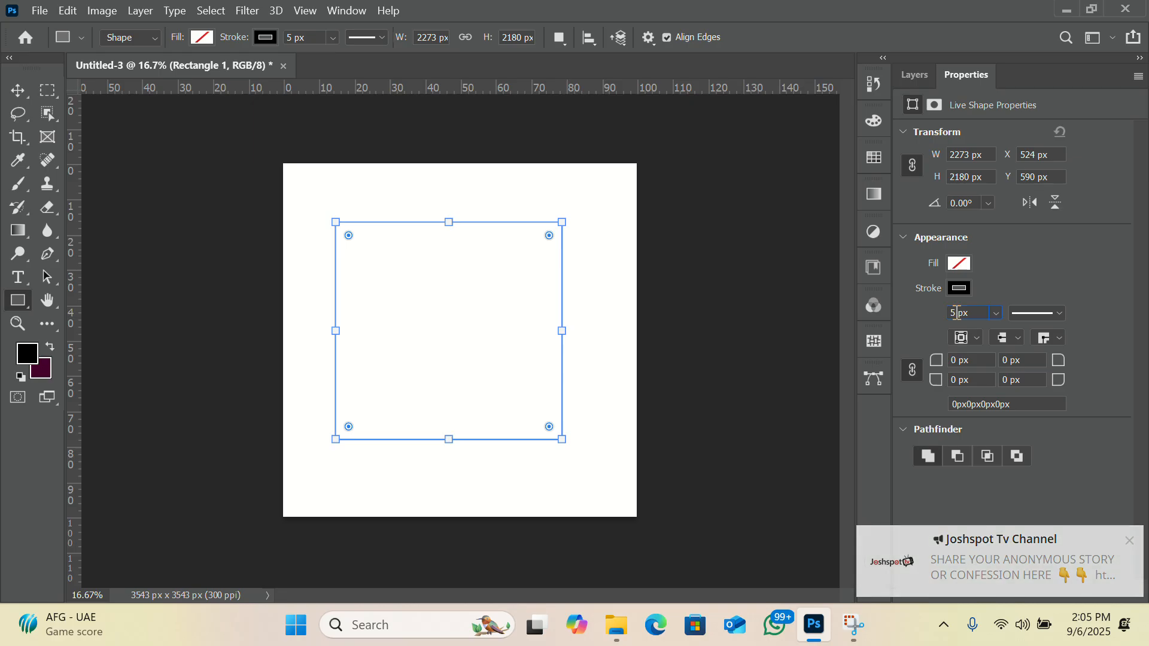
type("0")
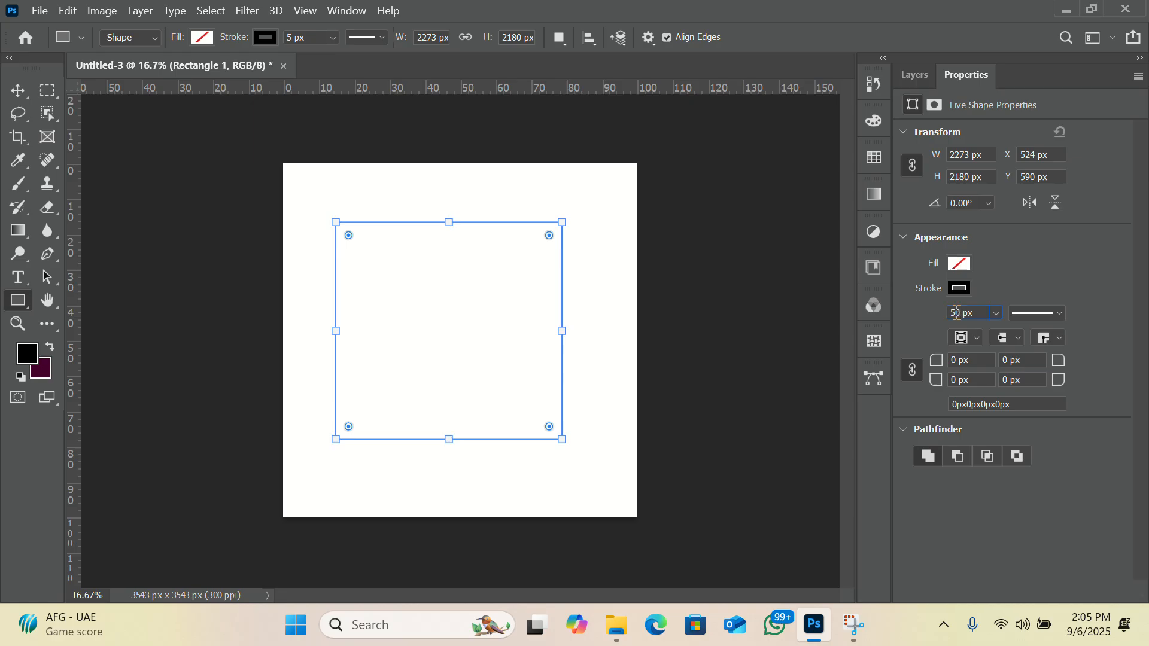
key("Return")
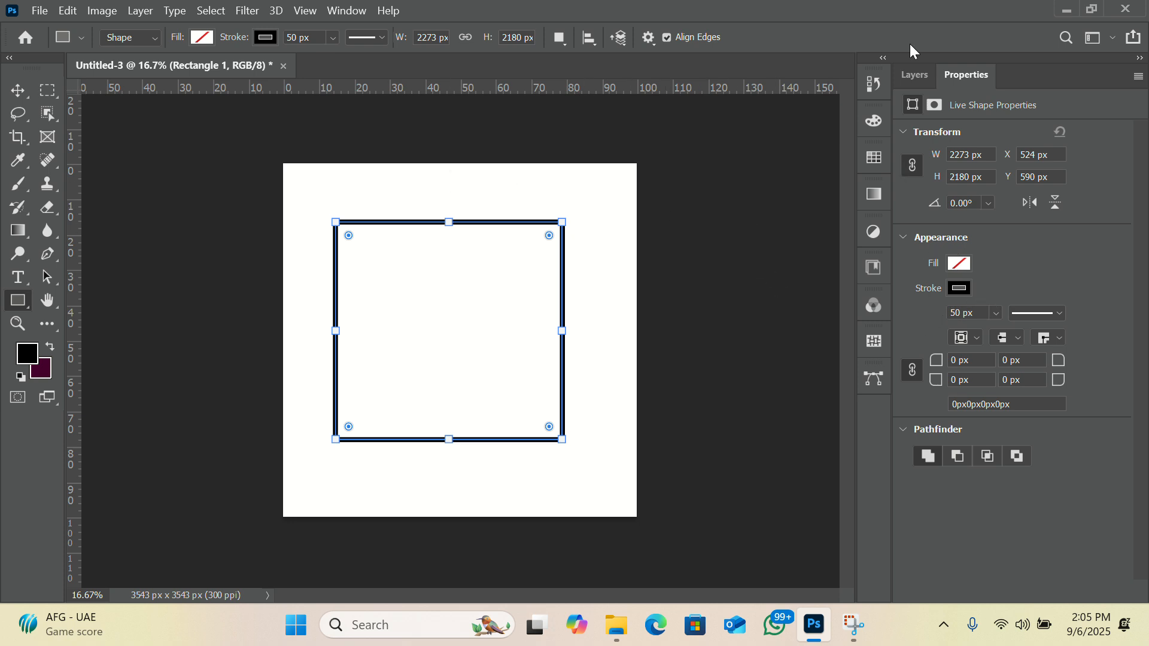
left_click(912, 81)
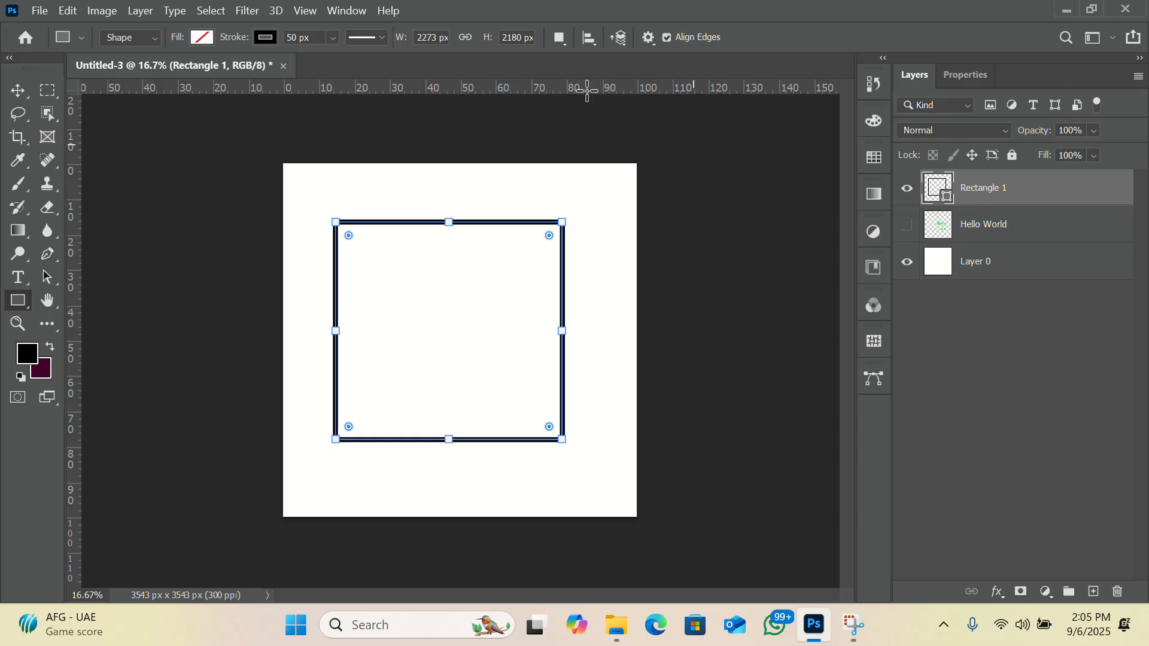
left_click(19, 90)
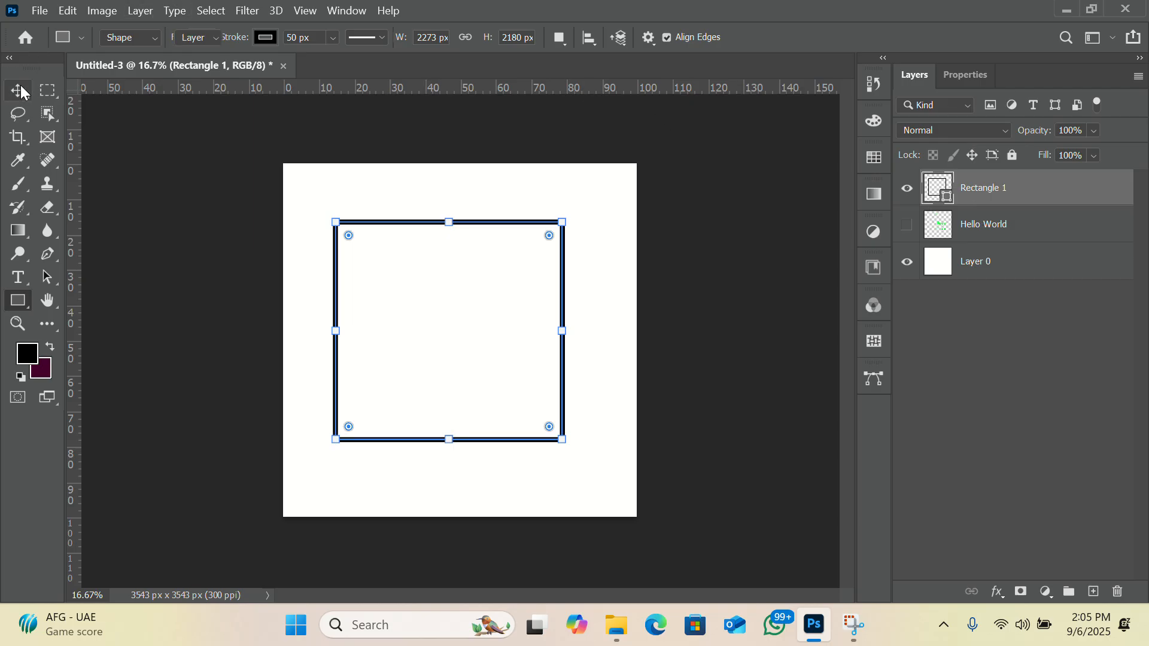
left_click(664, 267)
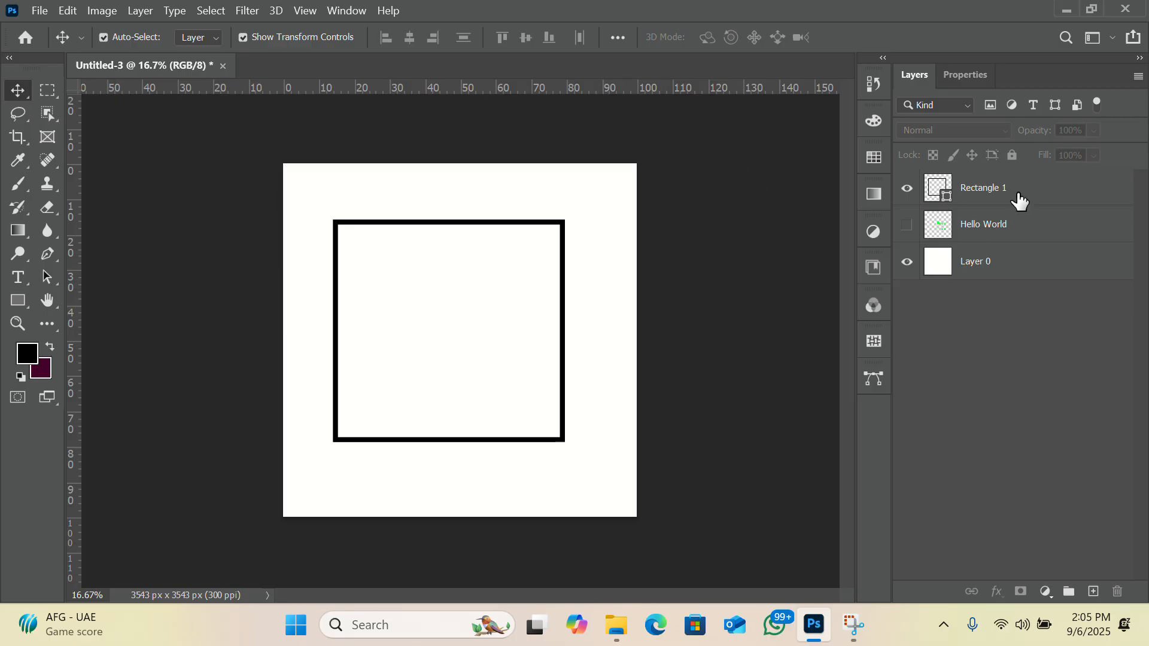
Fill the Rectangle 1 shape with the recently used yellow.
left_click(994, 187)
left_click(992, 188)
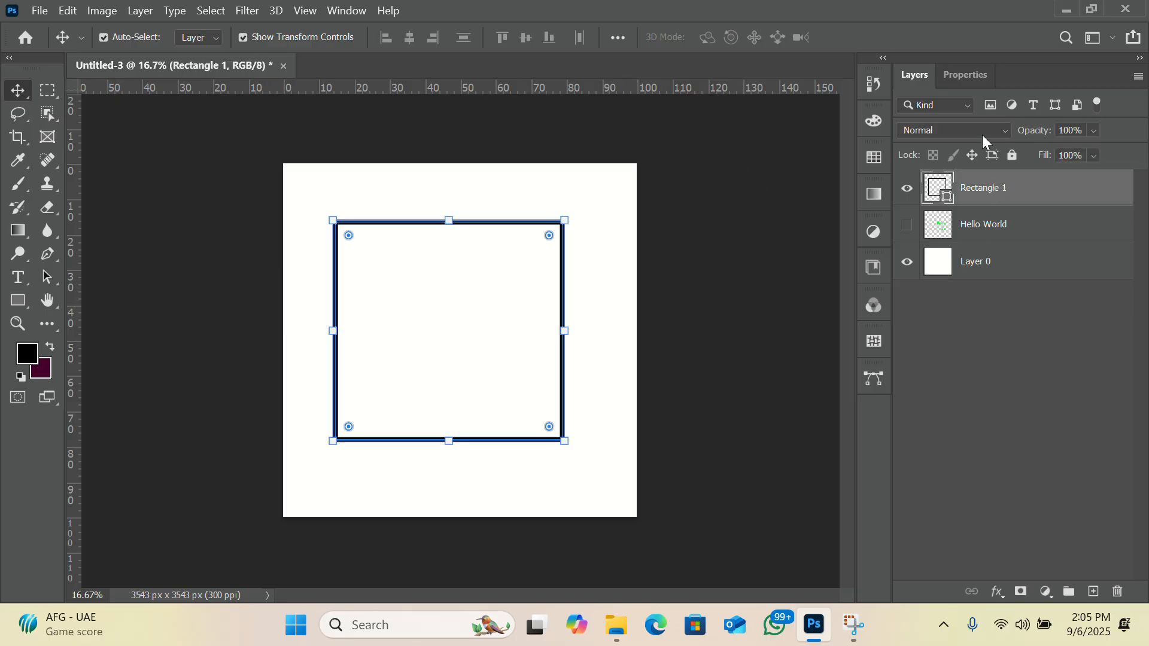
left_click(966, 74)
left_click(958, 266)
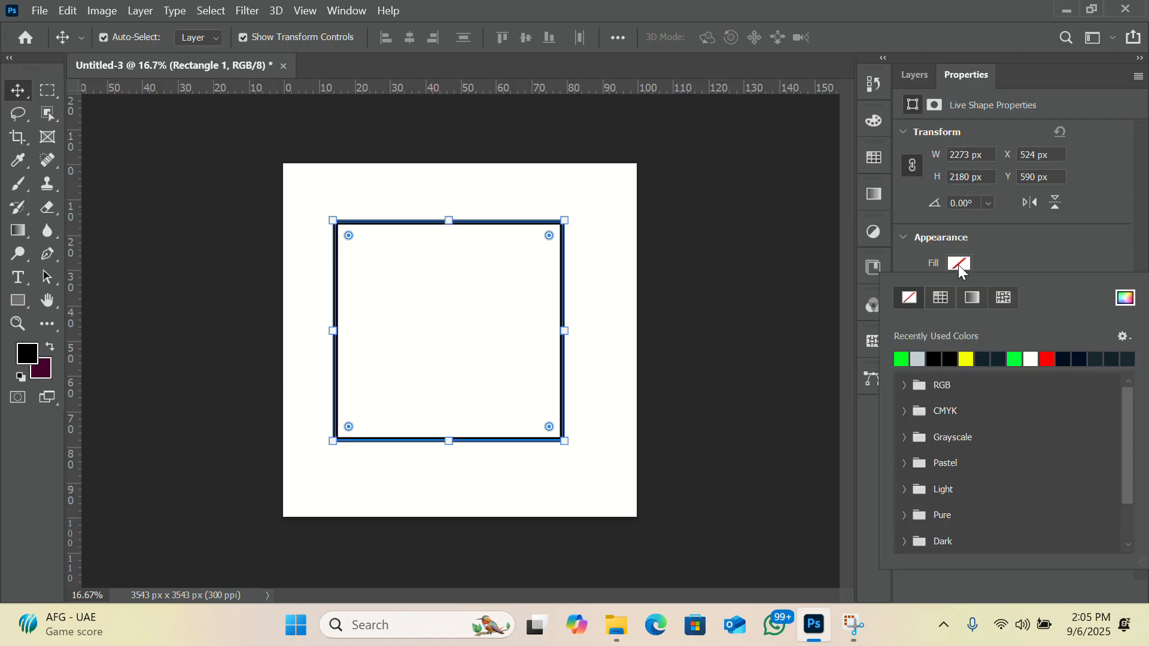
left_click(966, 359)
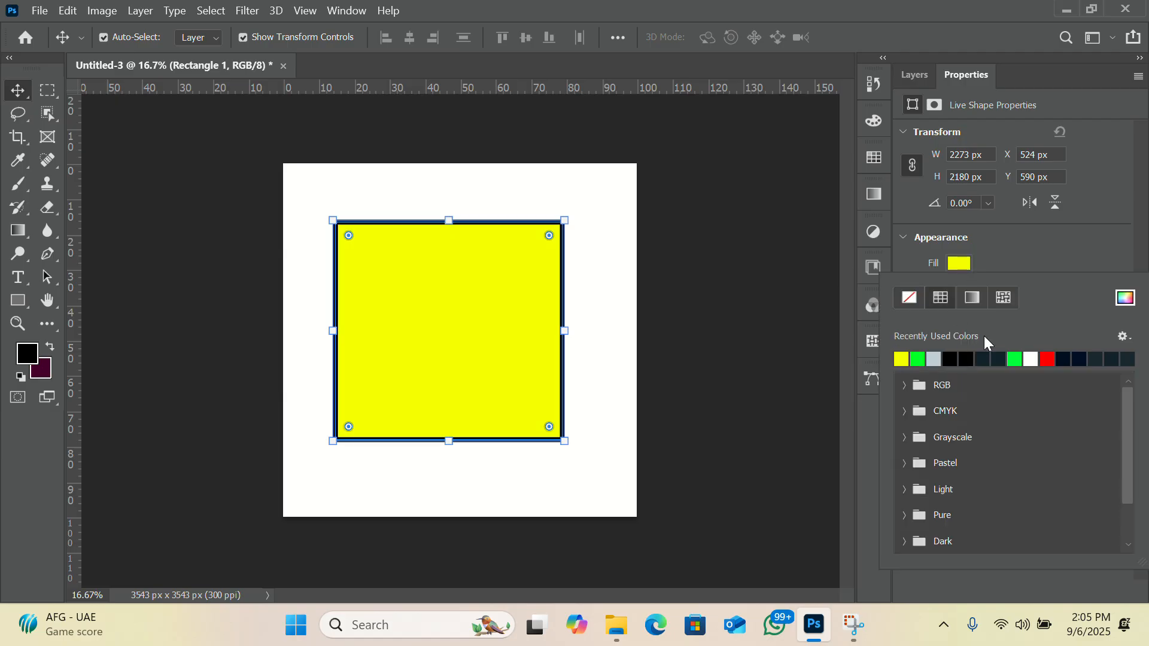
left_click(1023, 242)
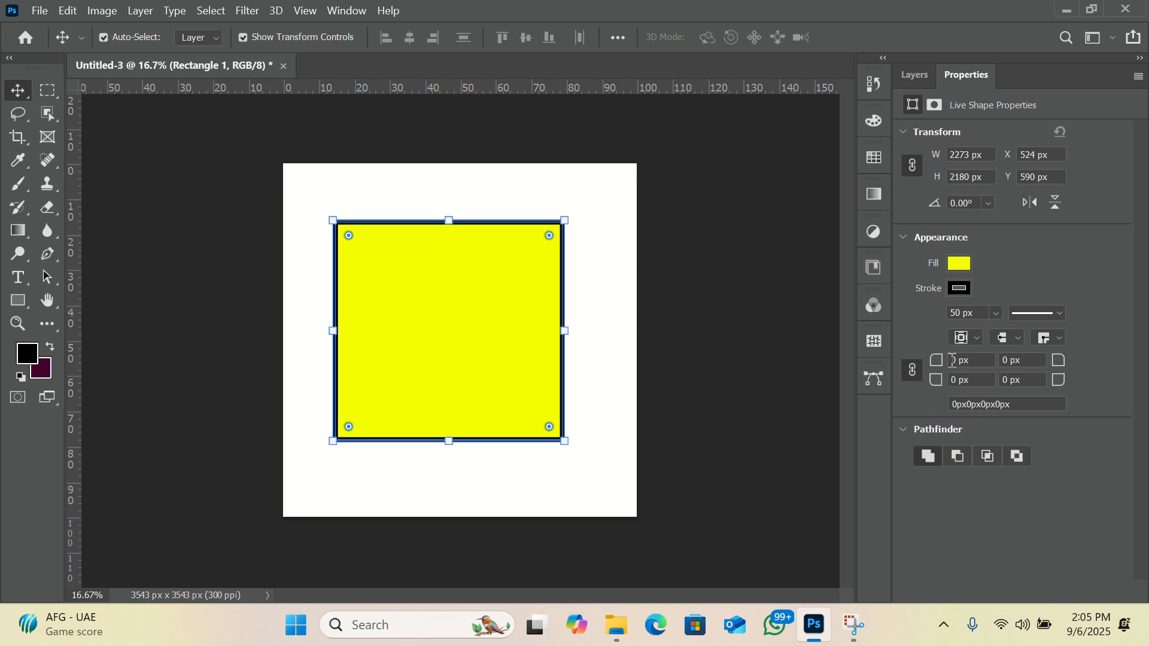
Round all four corners of the rectangle to a 50 px radius and hide the transform controls.
left_click(952, 360)
type("5")
key("Return")
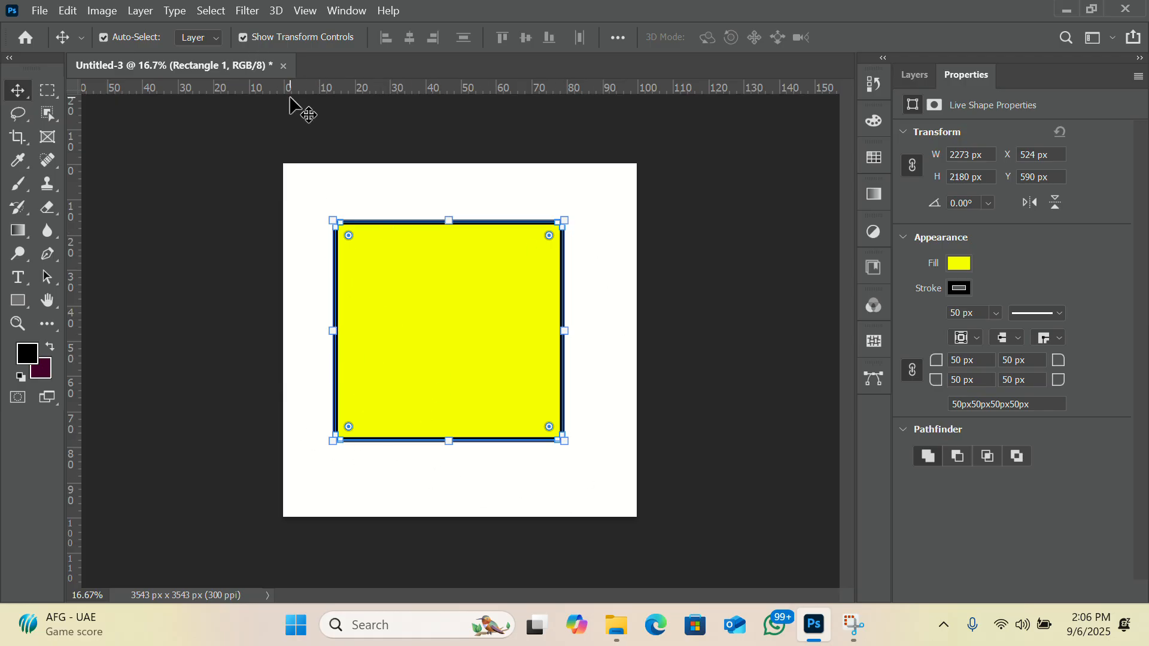
left_click(243, 35)
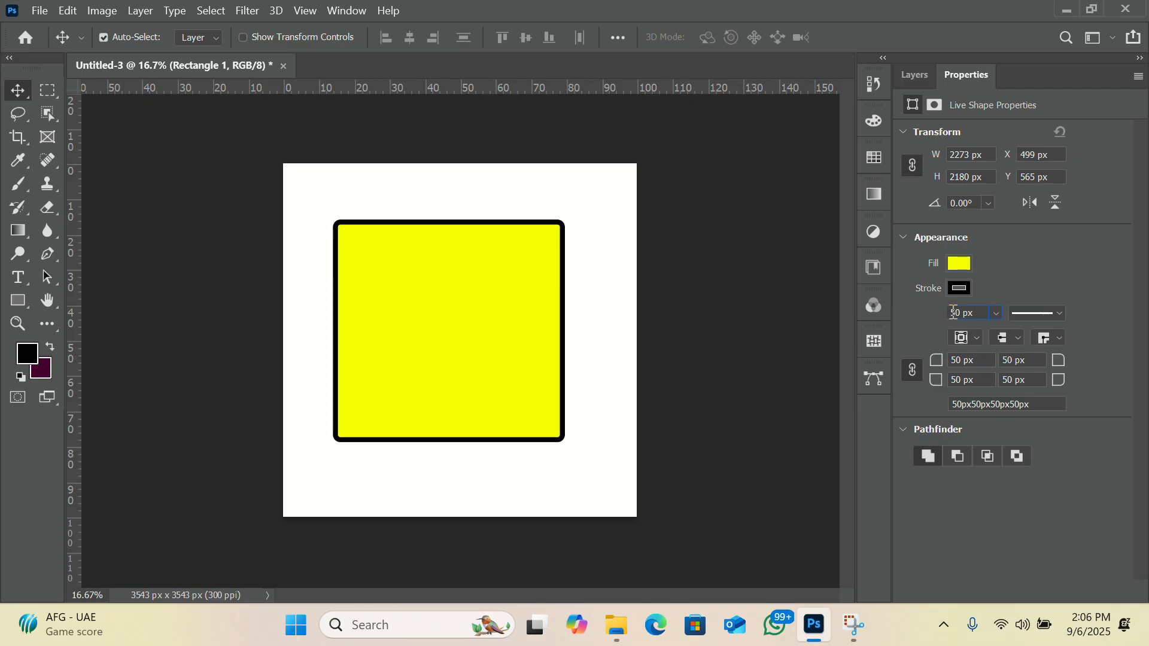
Try a 150 px stroke width on the rectangle and restore it to 50 px.
type("1")
key("Return")
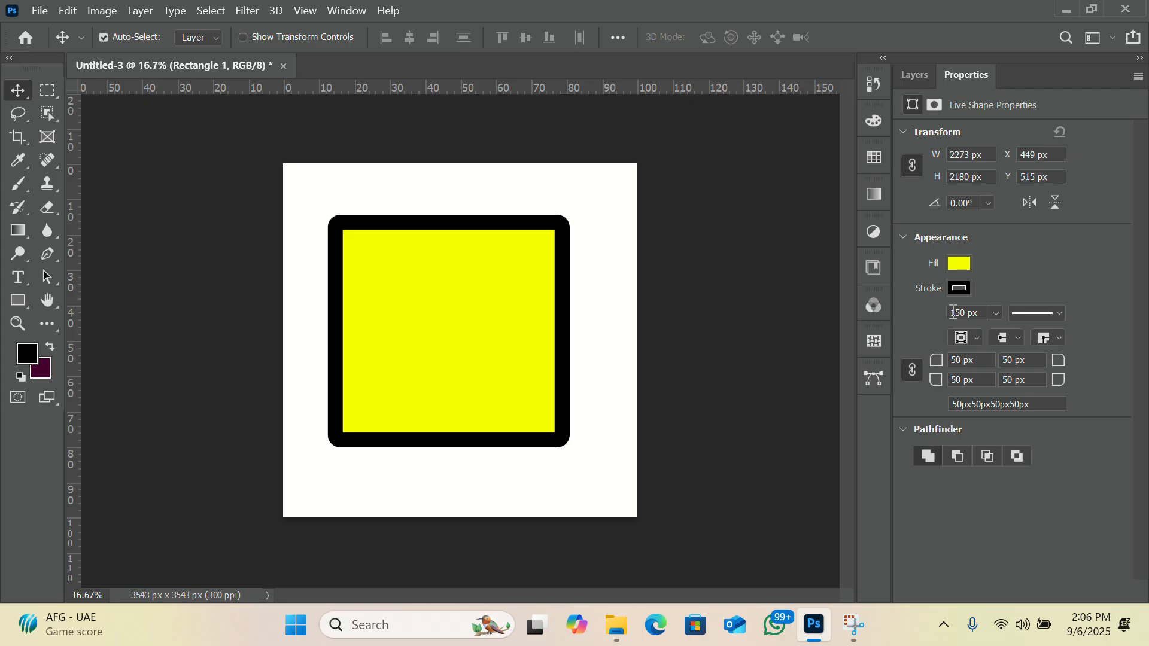
key("BackSpace")
key("Return")
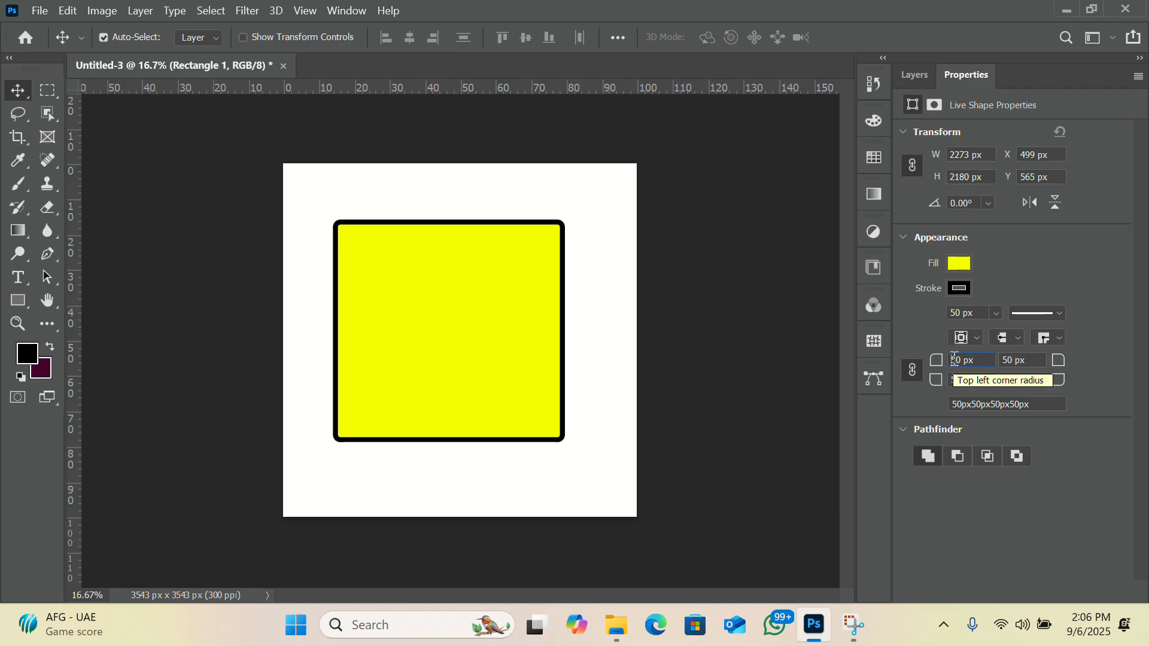
Increase the radius of all four rectangle corners to 150 px.
left_click(953, 360)
type("1")
key("Return")
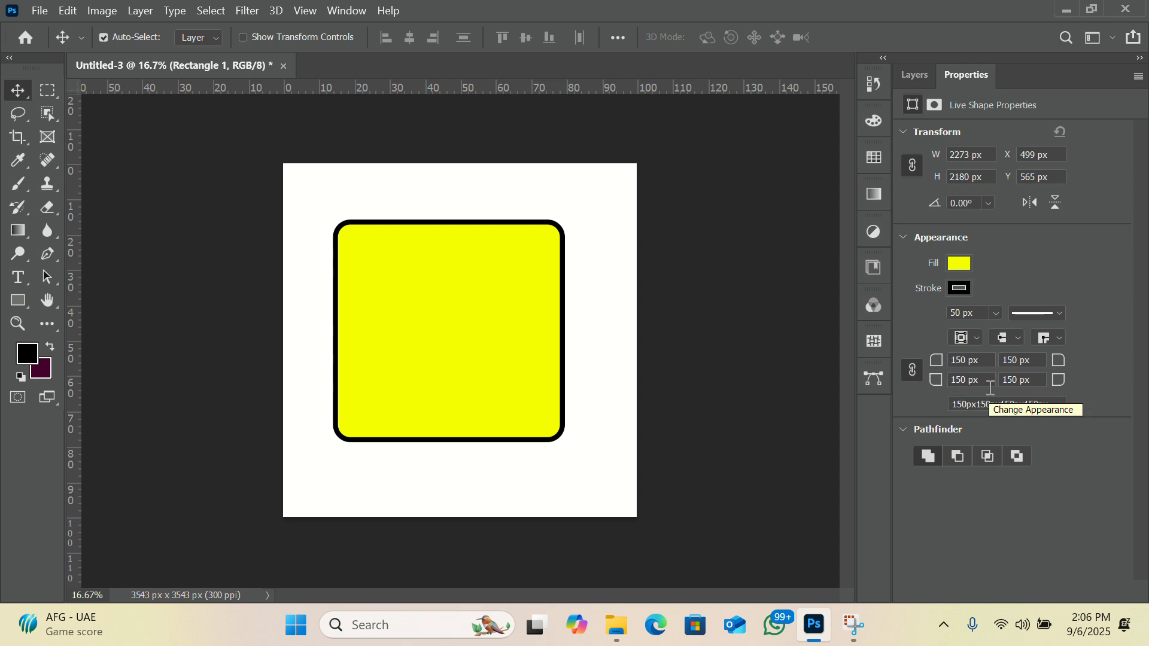
Unlink the corner radii and set only the rectangle's top-left corner radius to 350 px.
left_click(957, 362)
key("BackSpace")
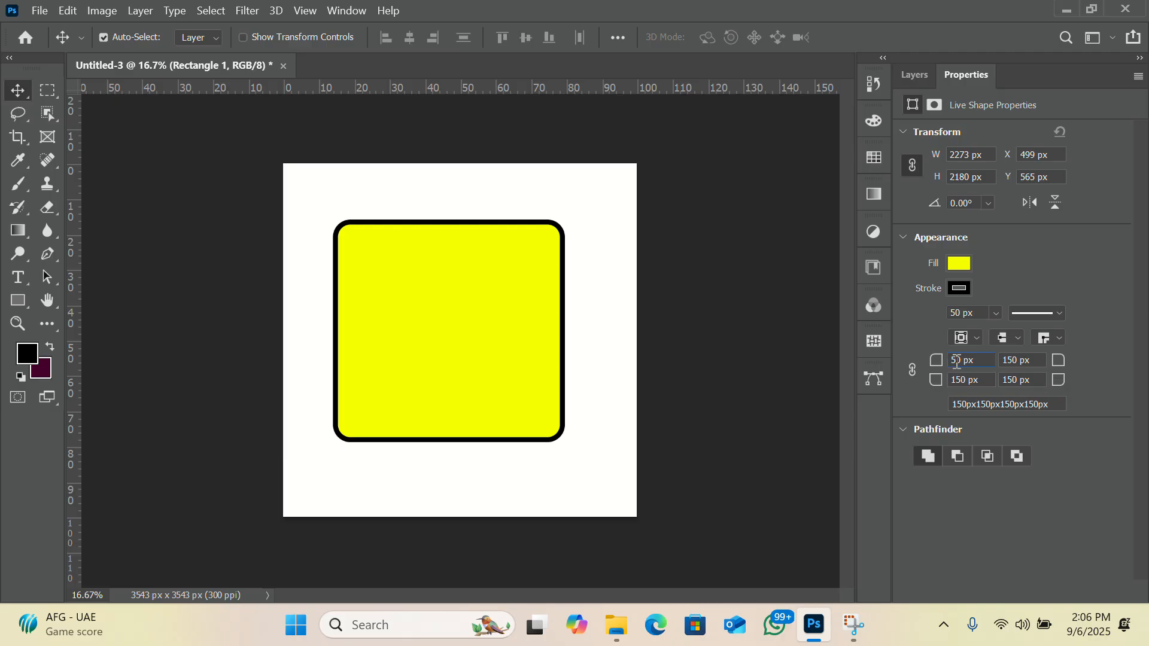
type("3")
key("Return")
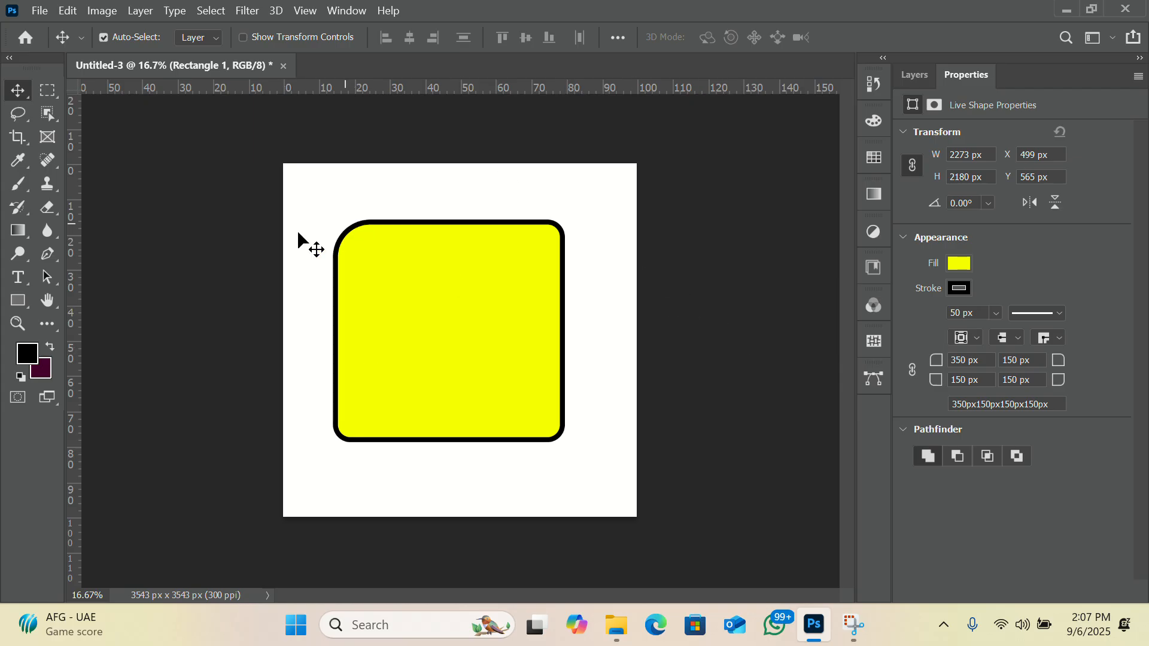
Draw an ellipse about 1176 × 1146 px inside the yellow rectangle with the Ellipse tool and undo it.
left_click(26, 304)
right_click(25, 304)
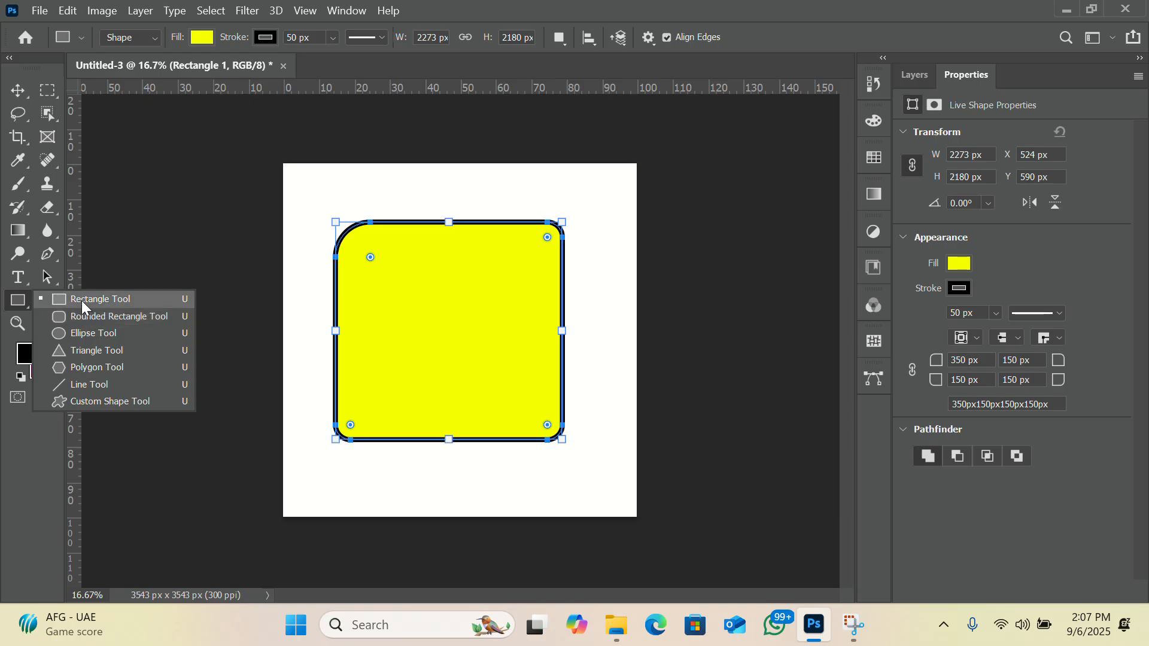
left_click(43, 336)
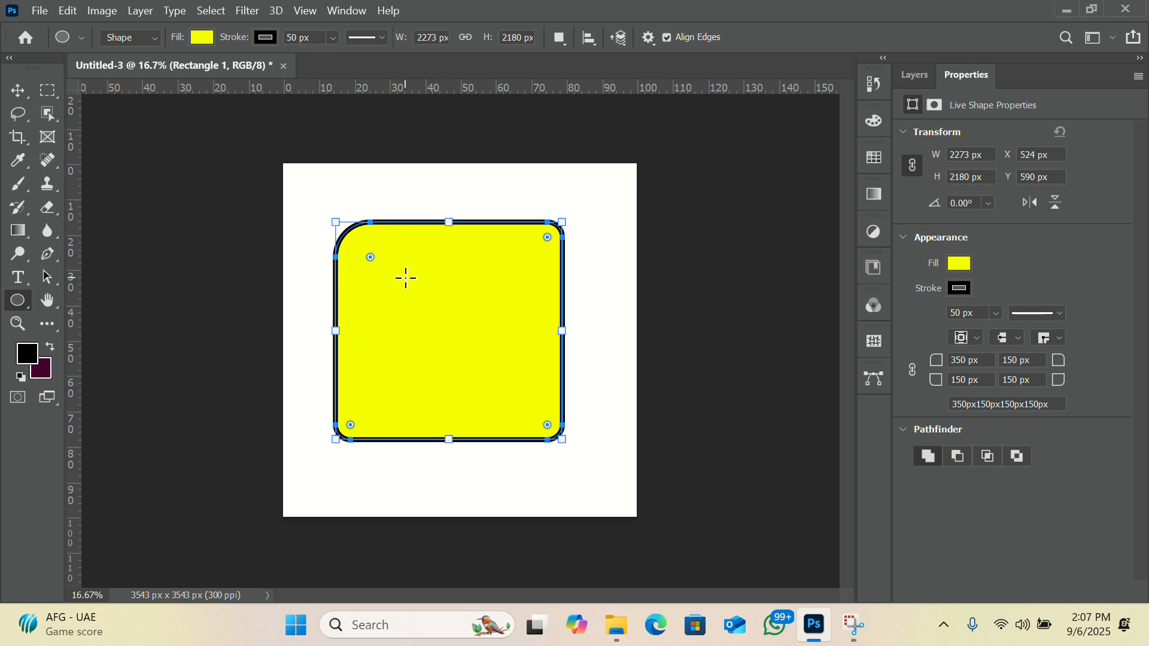
left_click_drag(404, 277, 400, 288)
mouse_move(452, 390)
left_mouse_down()
mouse_move(521, 366)
mouse_move(431, 351)
mouse_move(505, 367)
mouse_move(537, 410)
mouse_move(439, 392)
mouse_move(522, 391)
left_mouse_up()
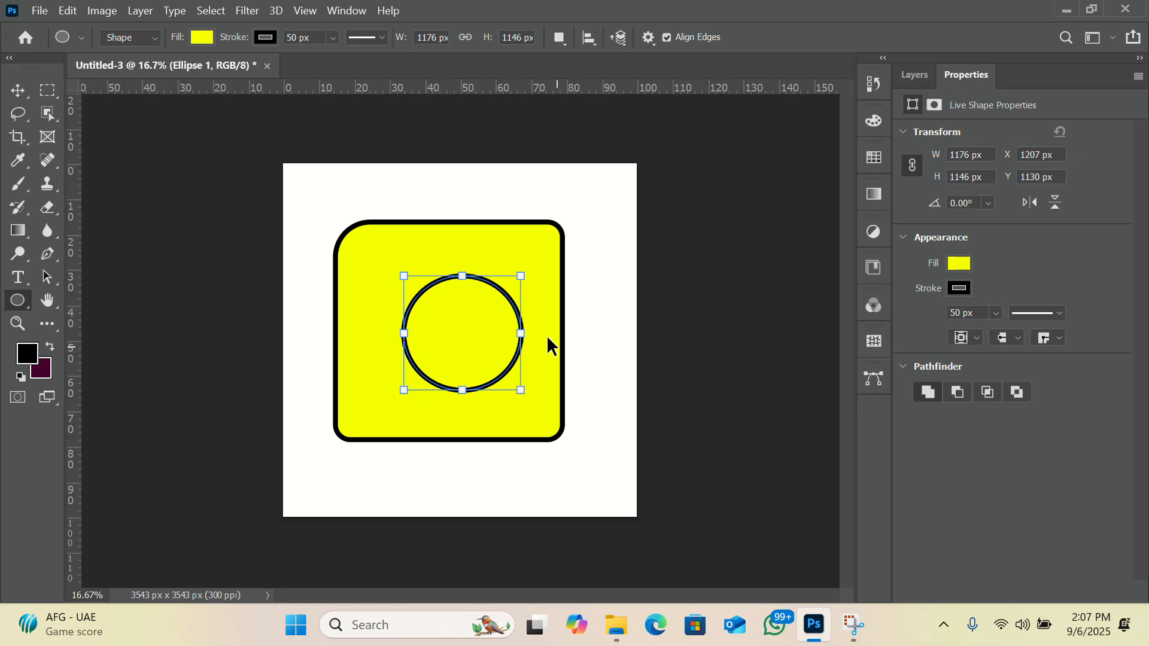
key("ctrl+z")
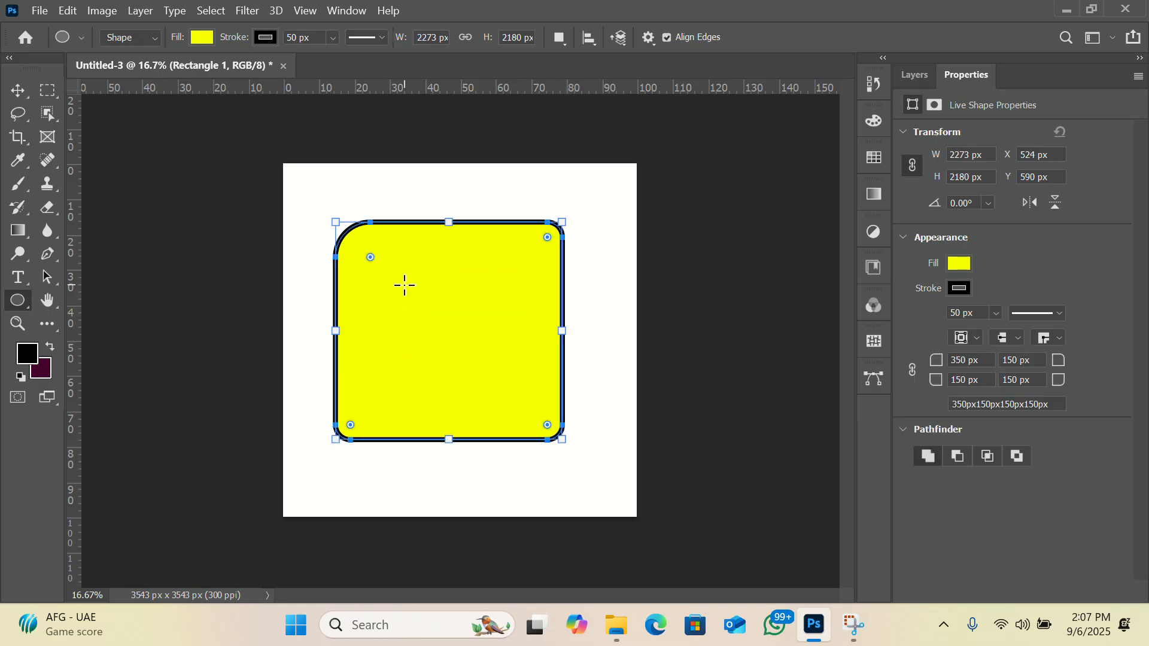
Try adding a circle about 1379 px in diameter with a red fill inside the rectangle, and undo it.
left_click_drag(405, 285, 589, 423)
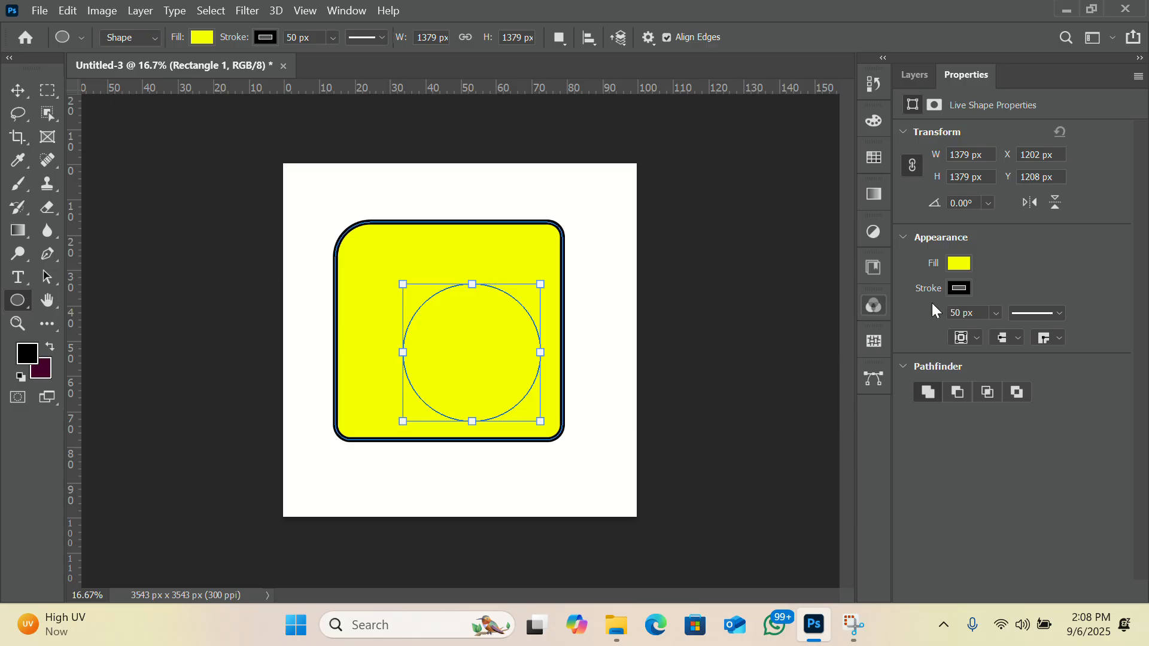
left_click(957, 265)
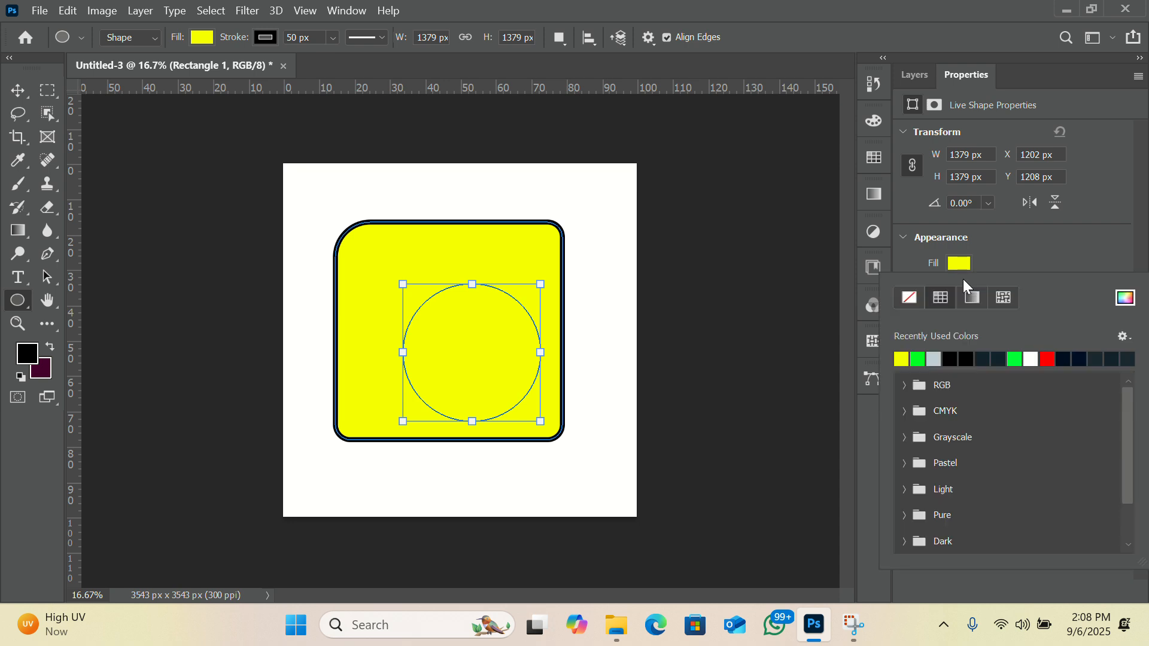
left_click(1048, 359)
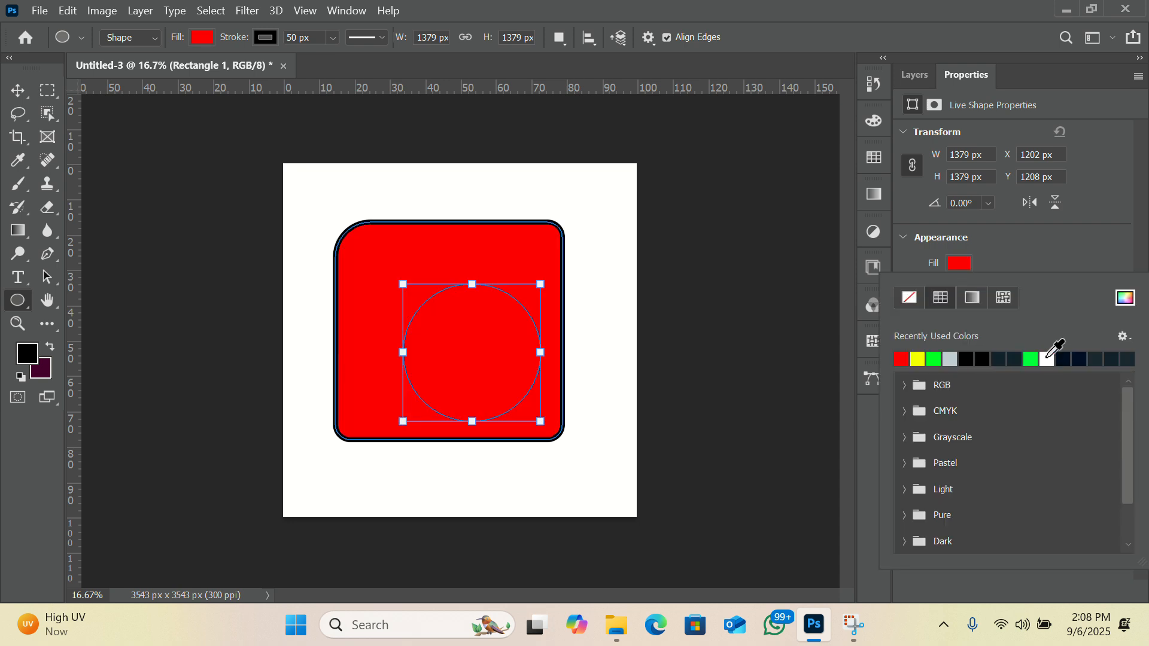
left_click(1025, 261)
left_click(907, 75)
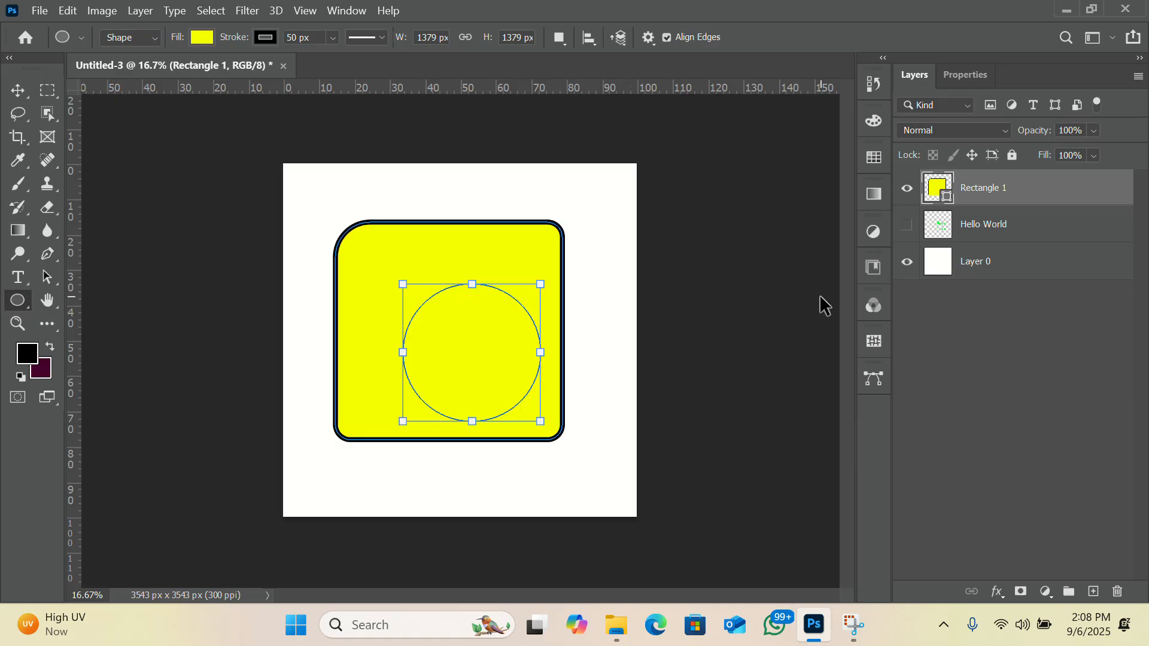
key("ctrl+z")
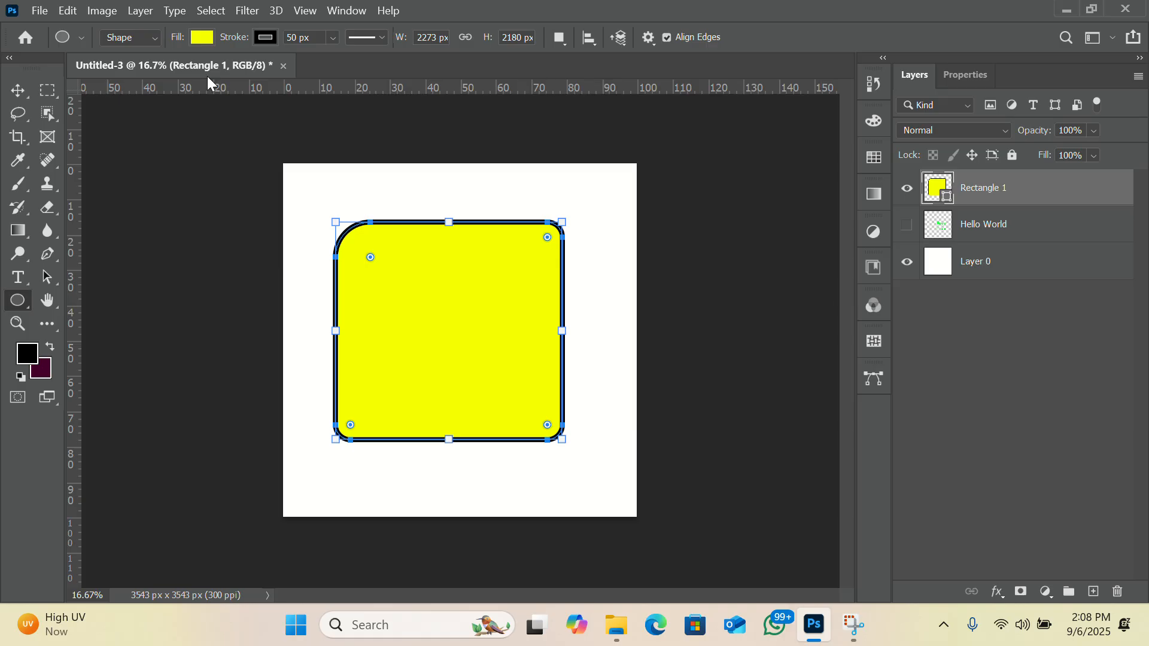
Deselect the rectangle's layer and draw a separate circle about 1307 px in diameter over the yellow rectangle.
left_click(19, 91)
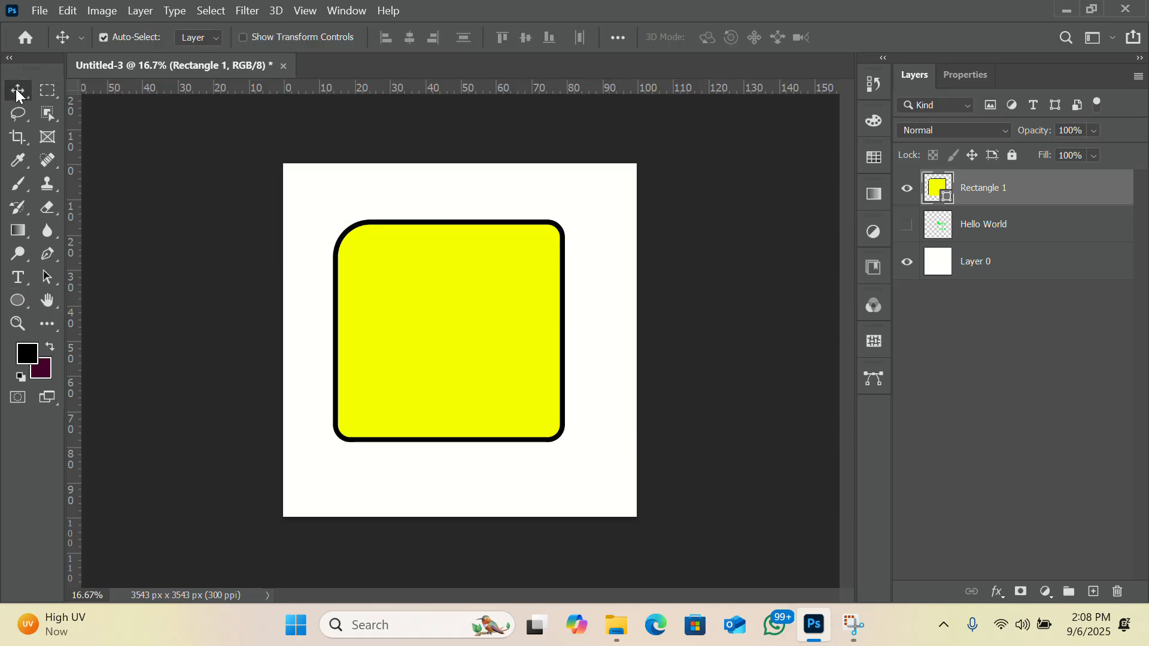
left_click(727, 257)
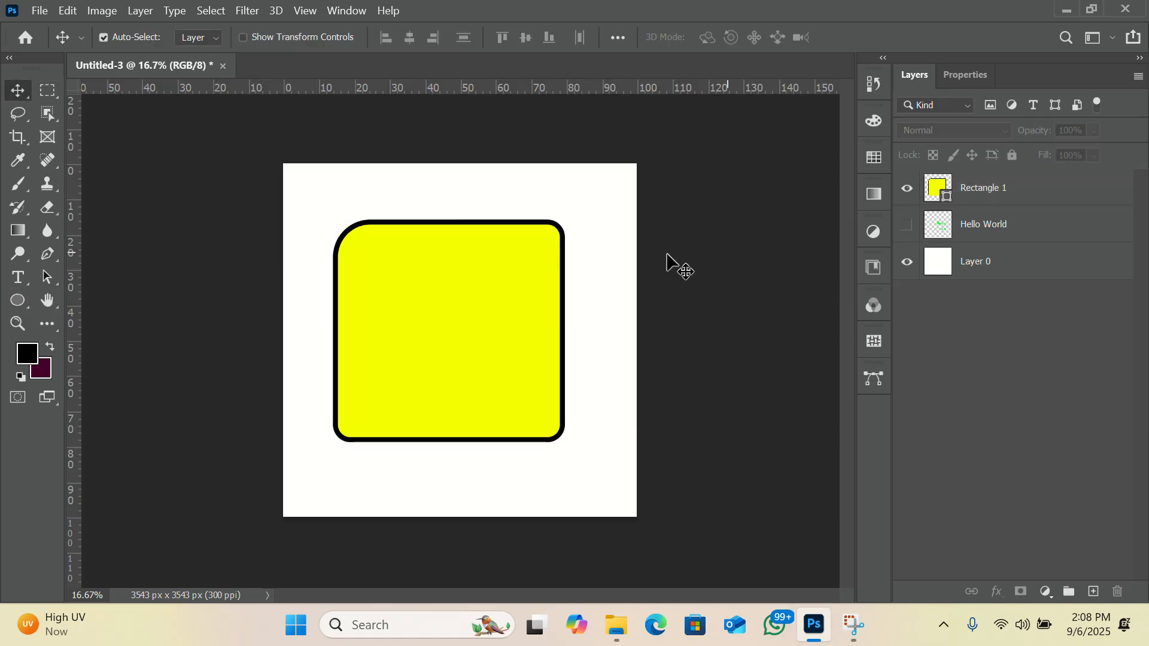
left_click(18, 302)
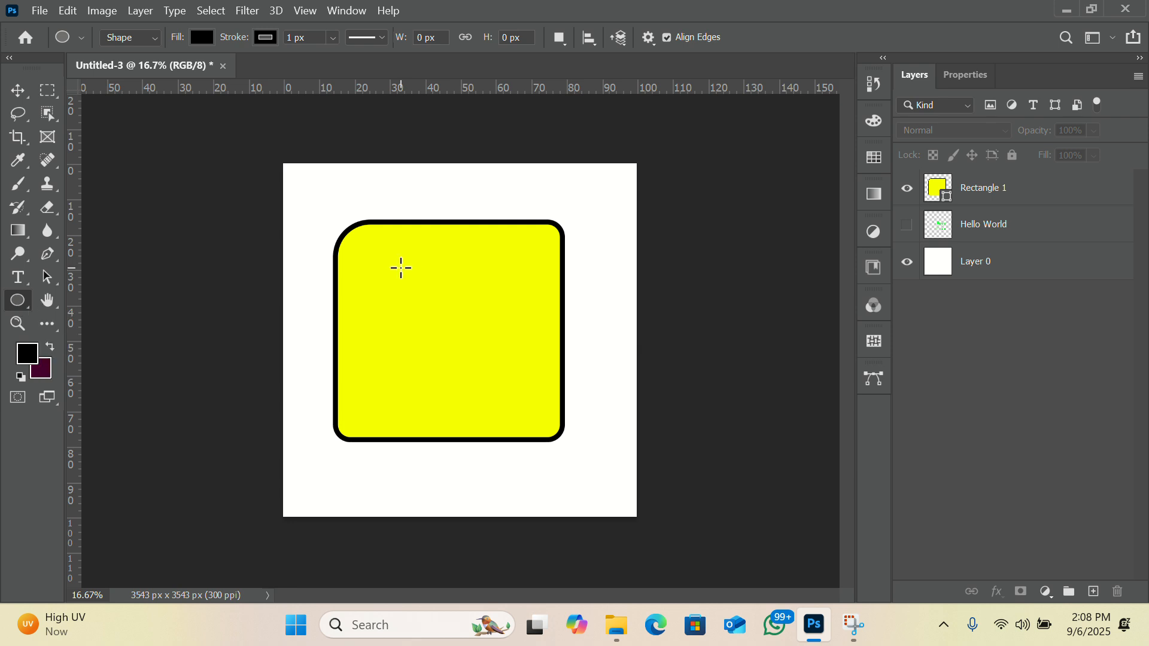
left_click_drag(401, 267, 531, 396)
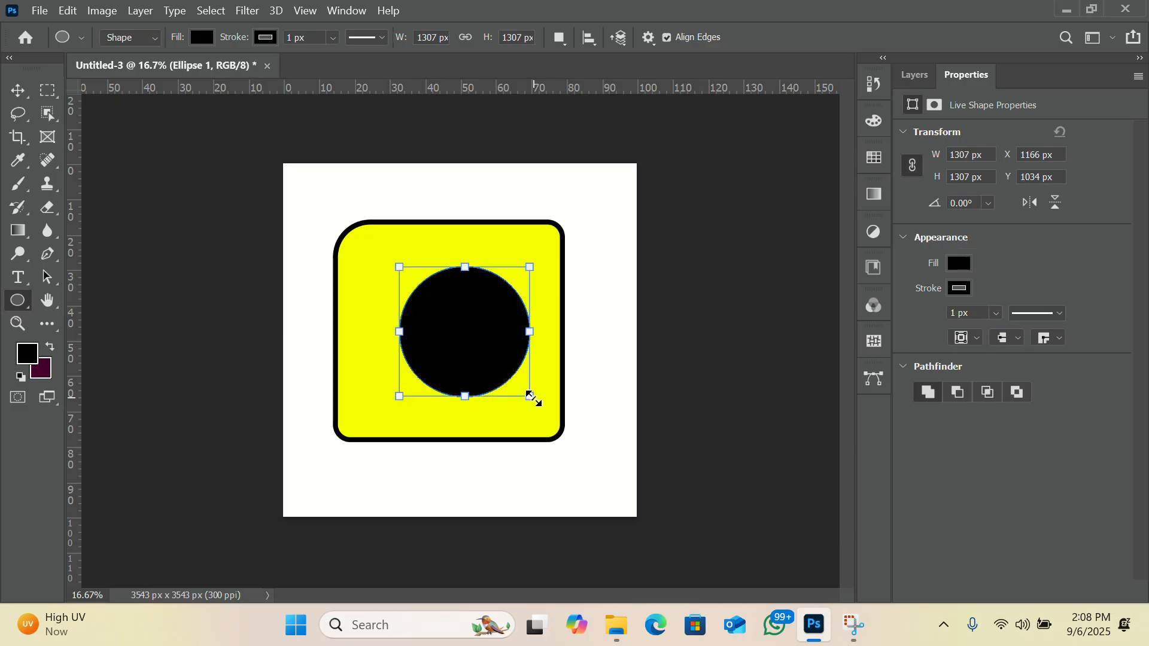
Fill the circle with red and set its stroke width to 50 px.
left_click(958, 265)
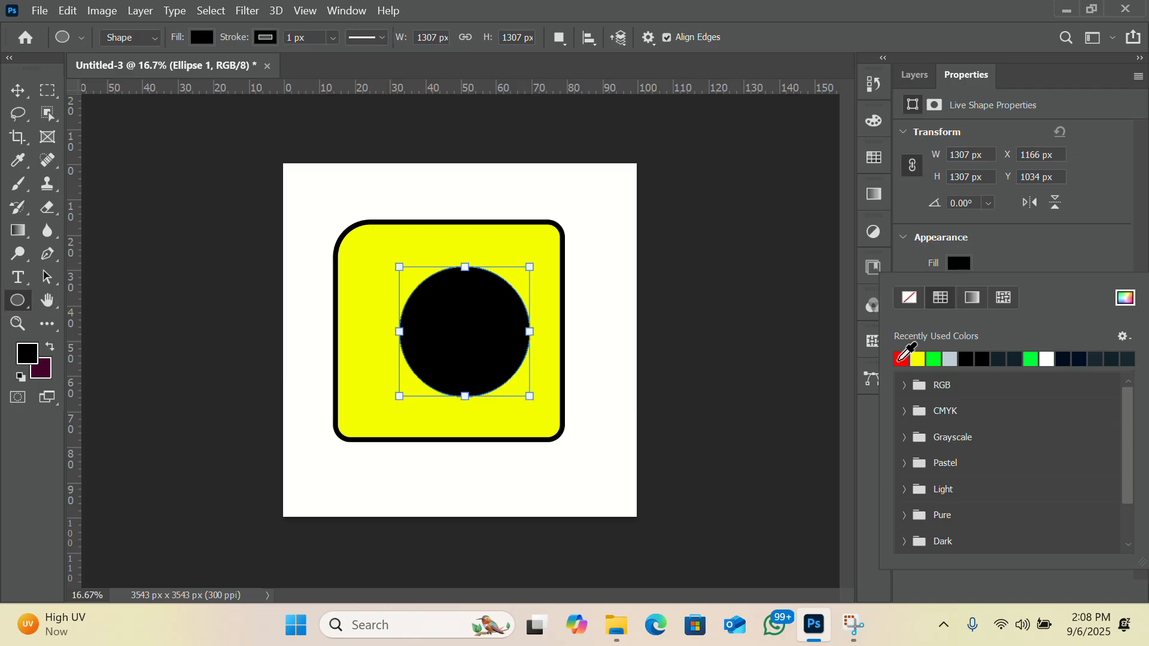
left_click(901, 359)
left_click(1017, 261)
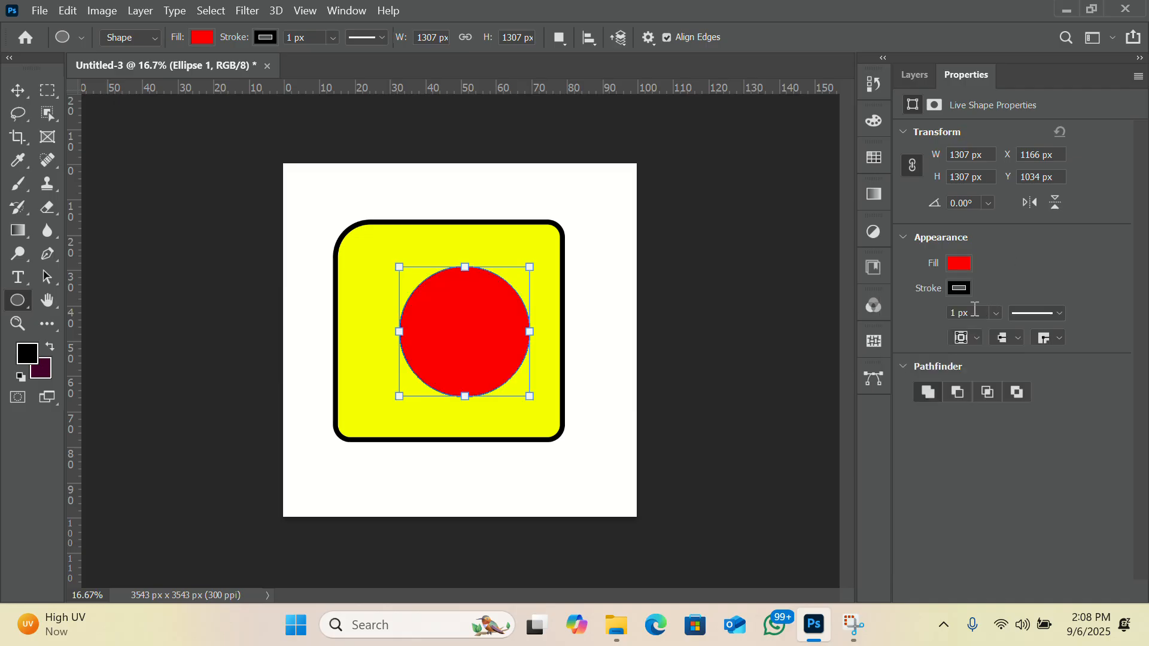
key("BackSpace")
type("50")
key("Return")
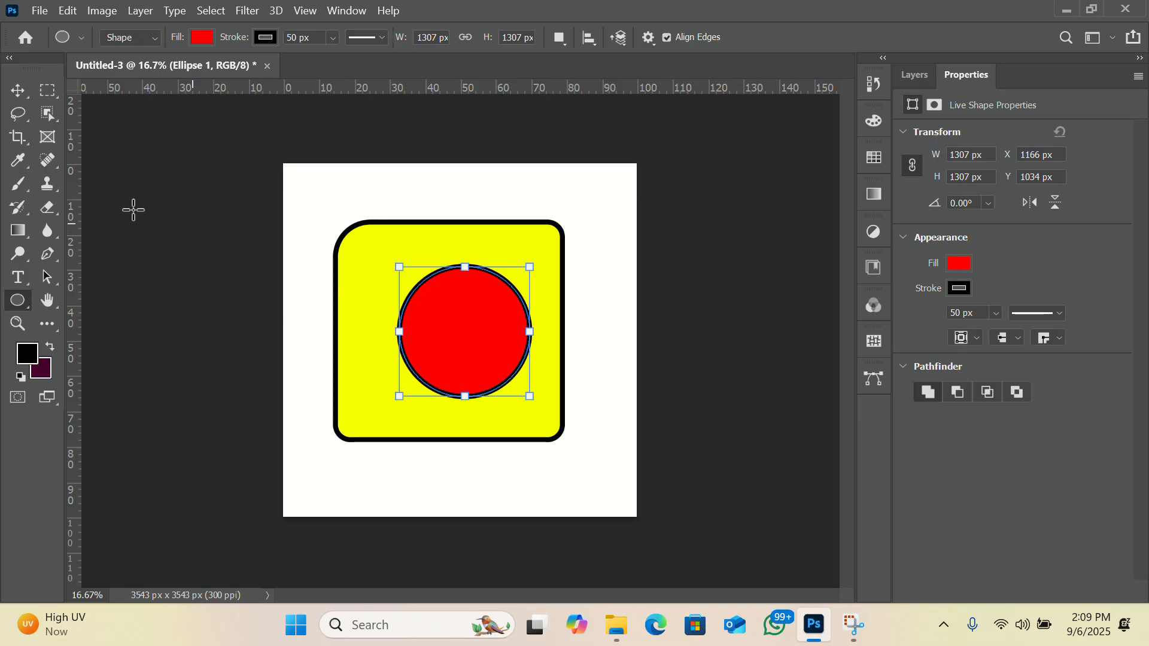
Nudge the red circle left to an X position of 991 px, centring it in the yellow rectangle, and deselect it.
left_click(17, 94)
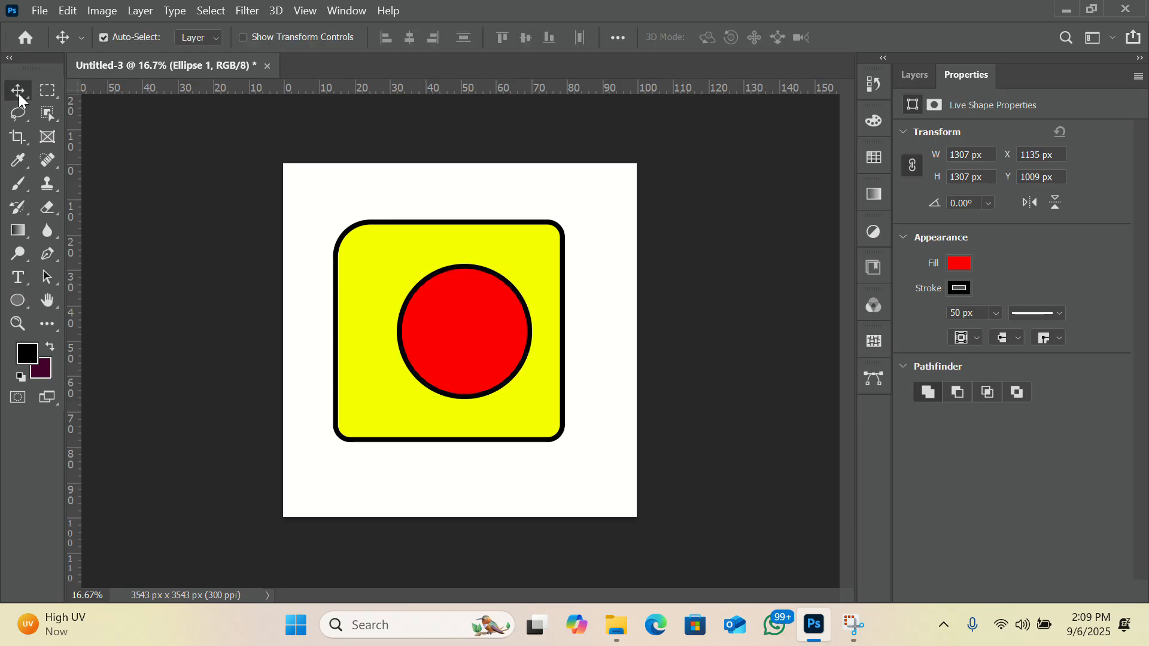
key("Left")
key("Left")
key("Left")
key("Left")
key("Left")
key("Left")
key("Left")
key("Left")
key("Left")
key("Left")
key("Left")
key("Left")
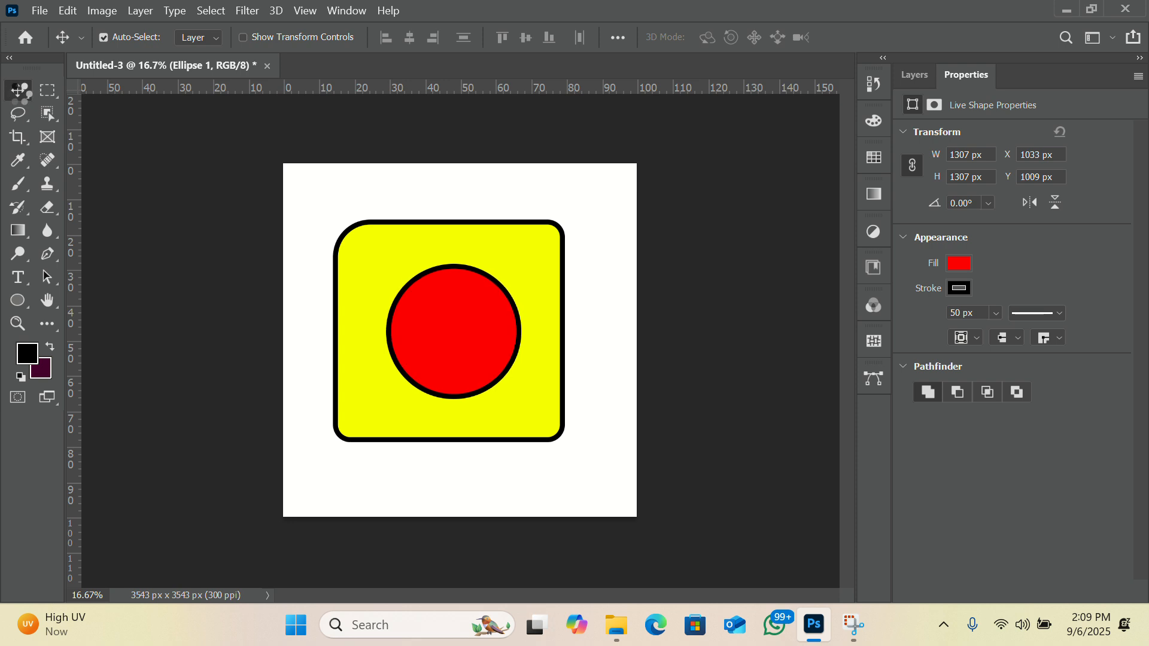
key("Left")
key("Left")
key("Left")
key("Left")
key("Left")
key("Left")
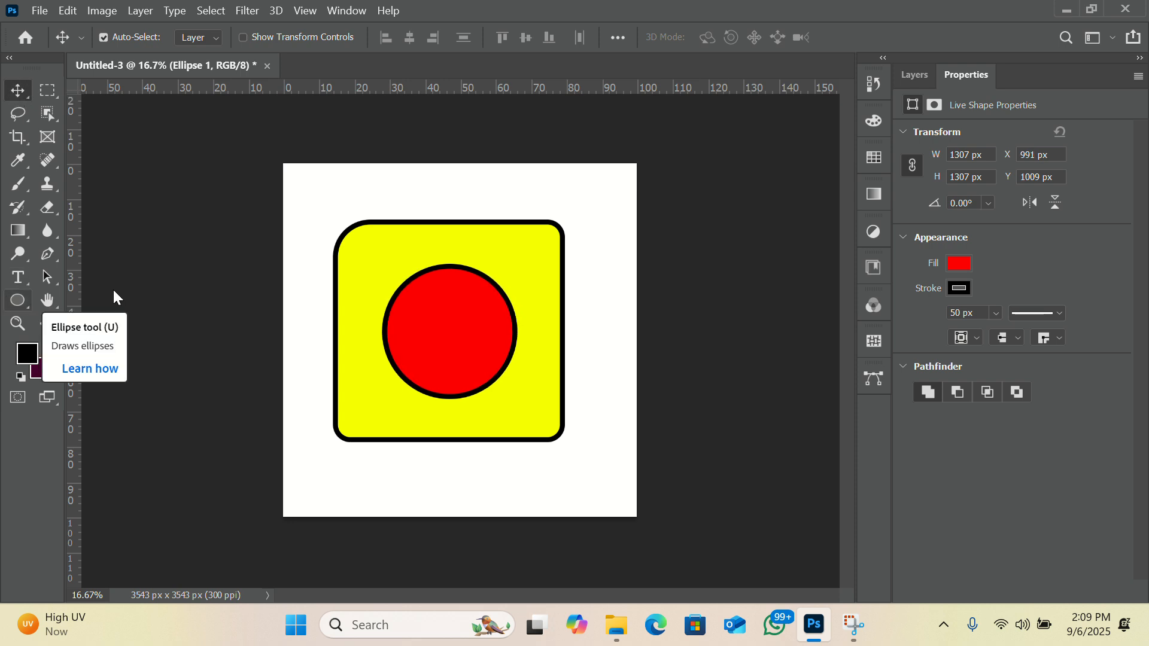
left_click(915, 67)
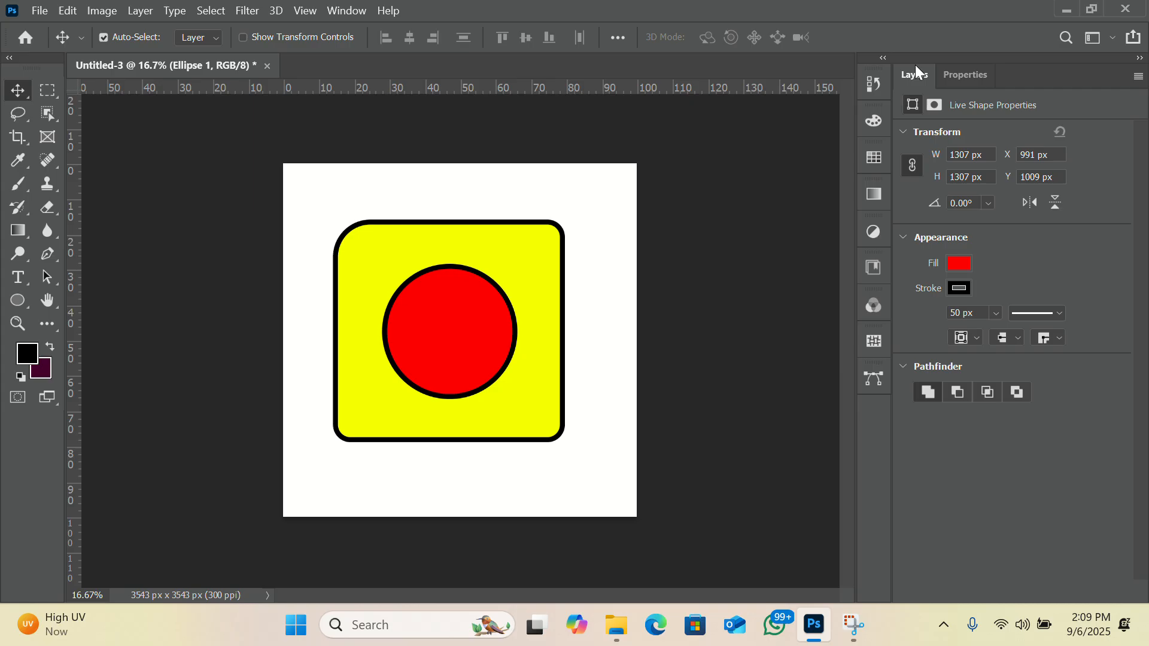
left_click(785, 220)
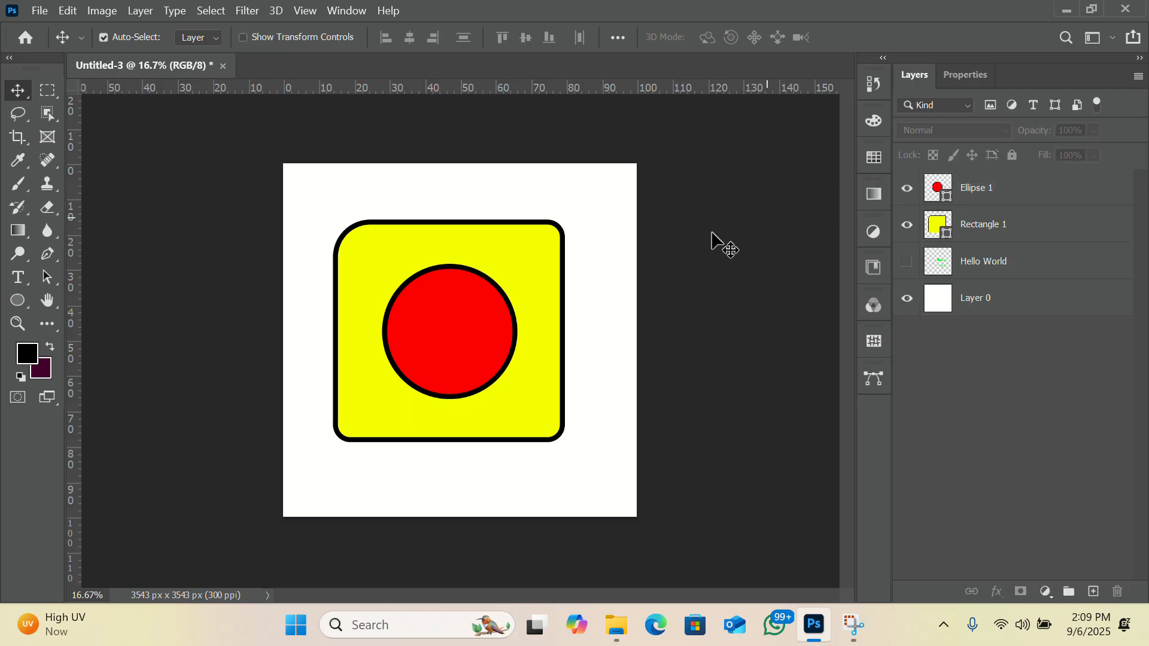
Draw a triangle about 732 × 634 px inside the red circle with the Triangle tool, undoing the first off-centre attempt.
left_click(24, 302)
left_click(96, 351)
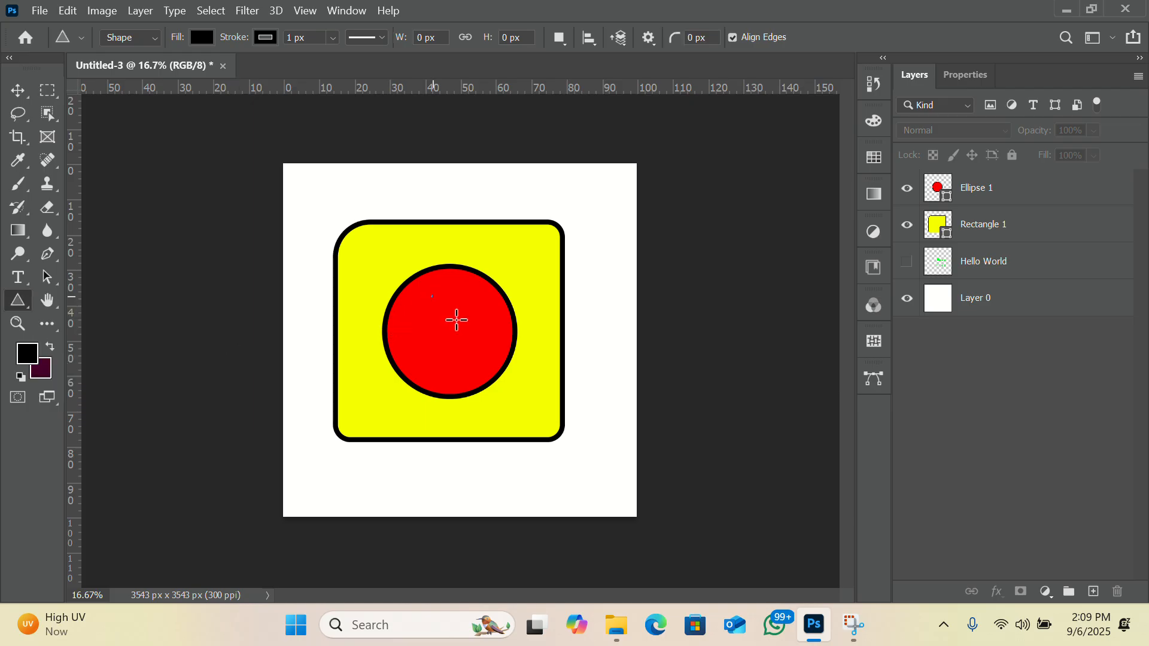
left_click_drag(457, 321, 529, 361)
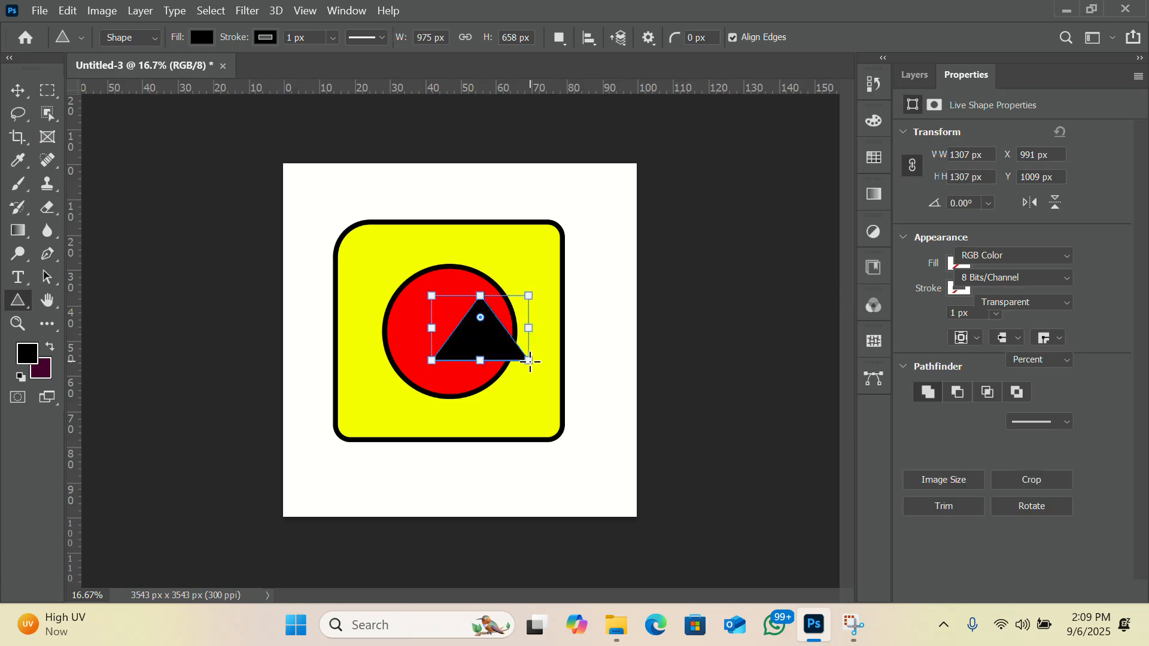
key("ctrl+z")
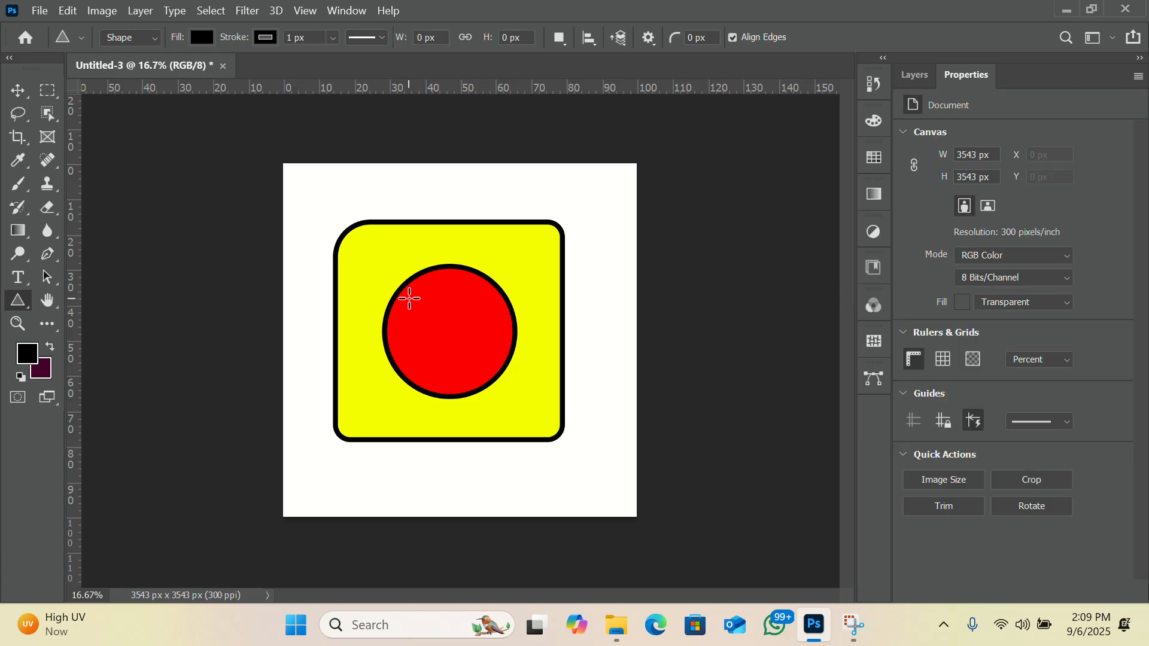
left_click_drag(409, 298, 513, 383)
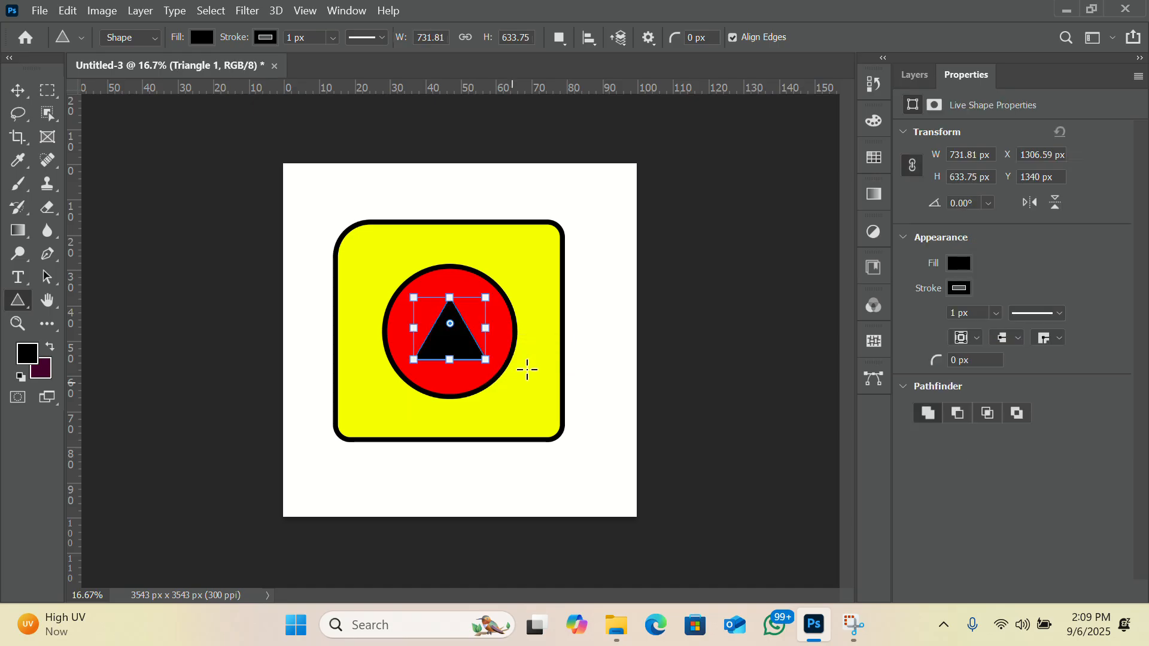
Fill the triangle with green and set its stroke width to 50 px.
left_click(963, 264)
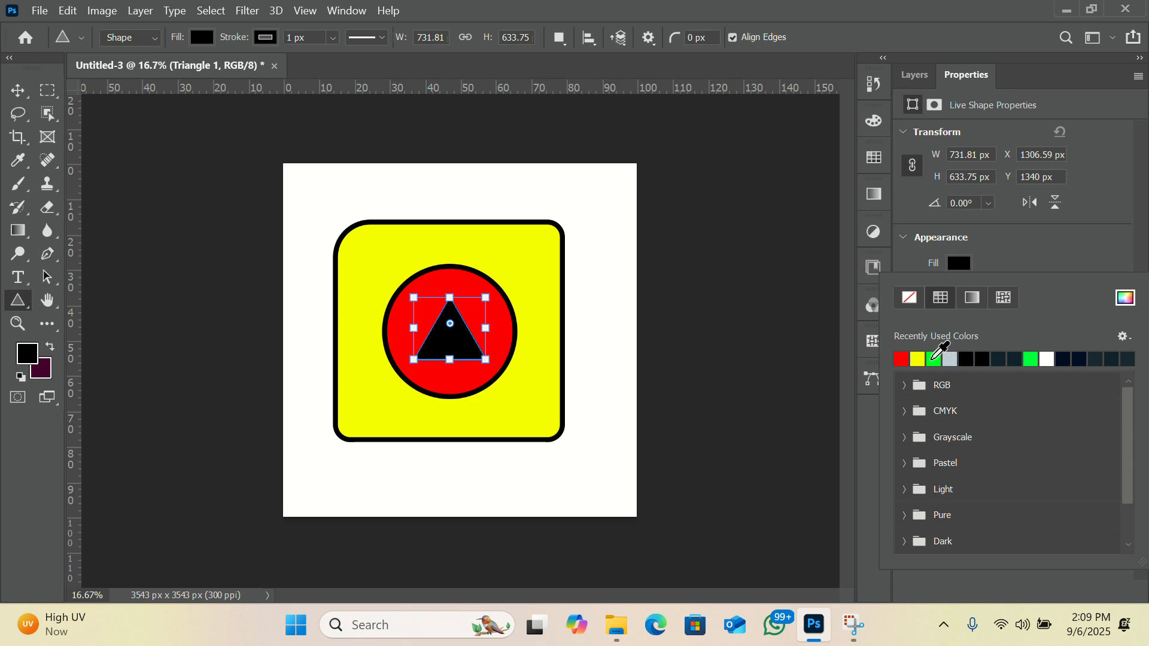
left_click(934, 357)
left_click(1011, 246)
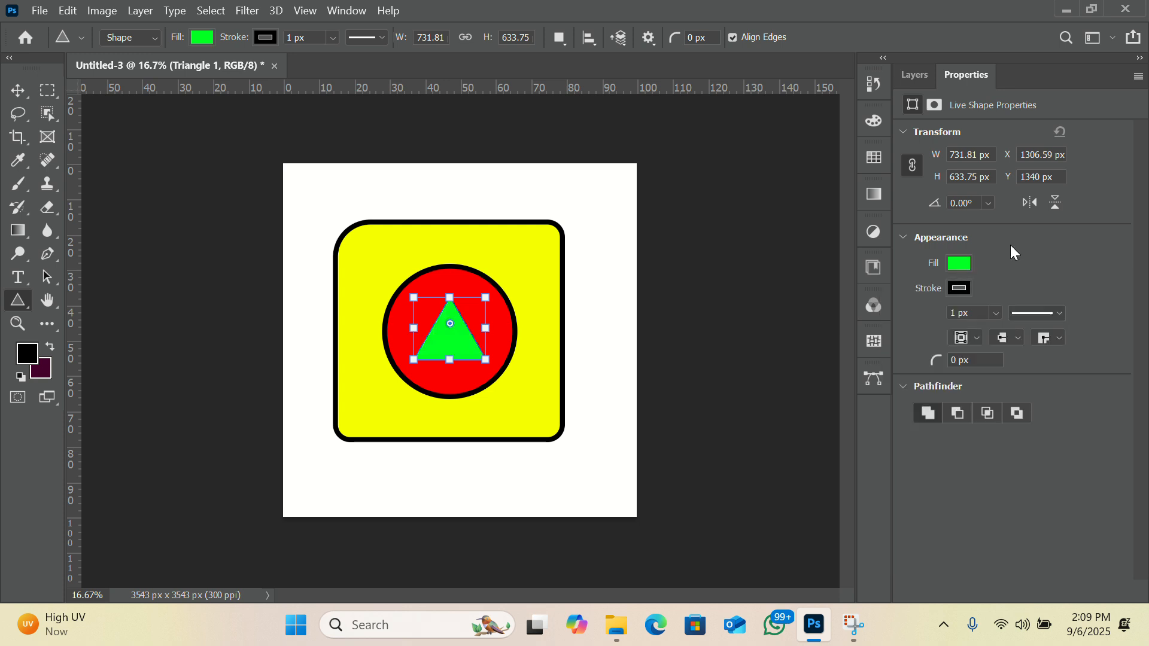
double_click(956, 312)
type("50")
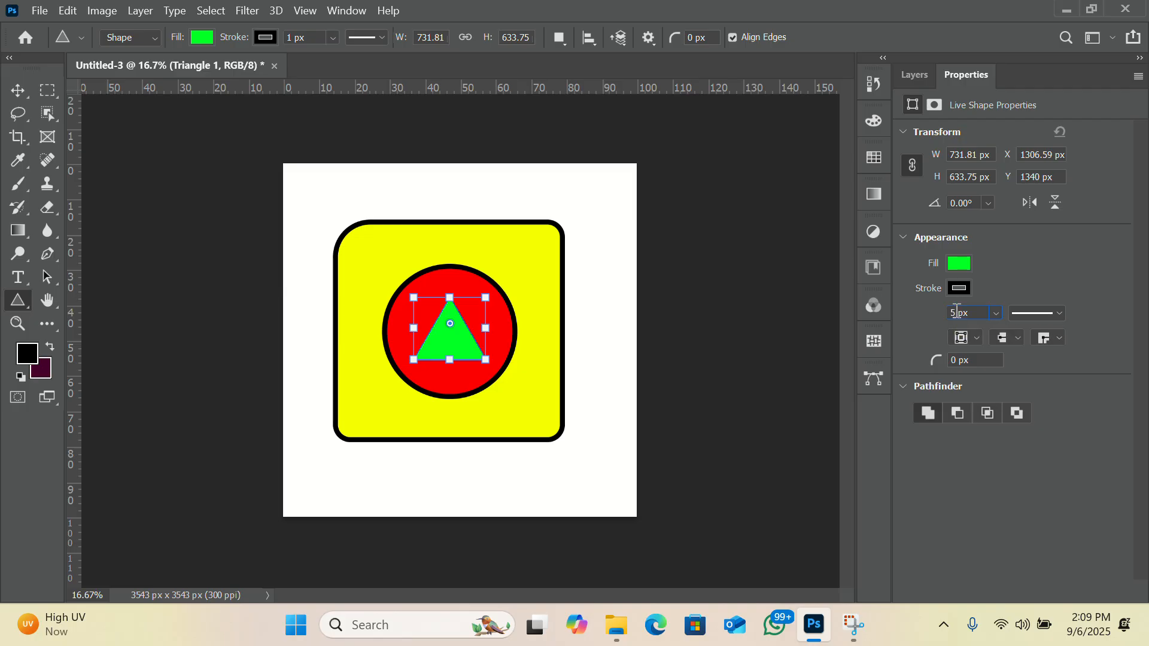
key("Return")
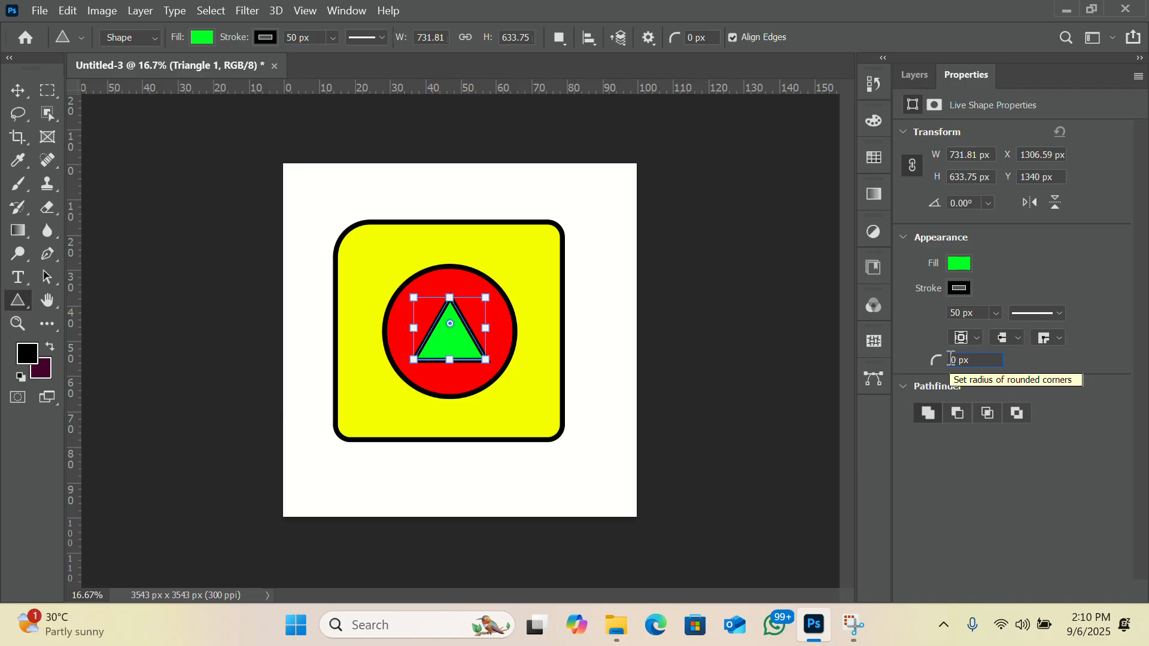
Round the triangle's corners with a 30 px radius and switch to the Move tool.
type("3")
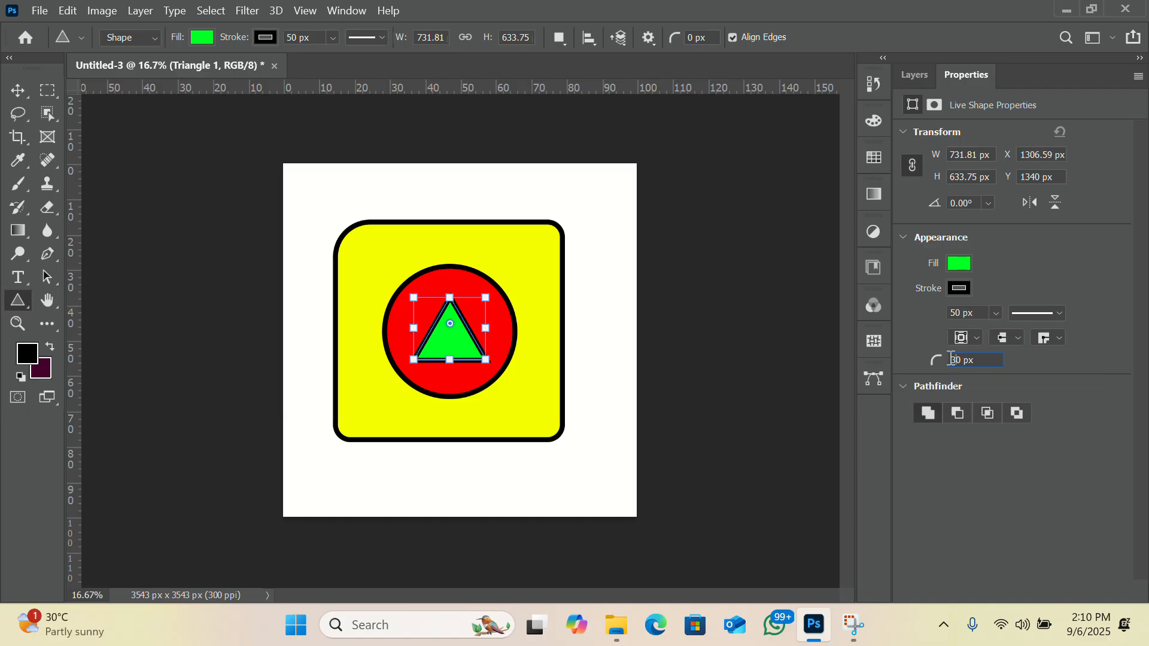
key("Return")
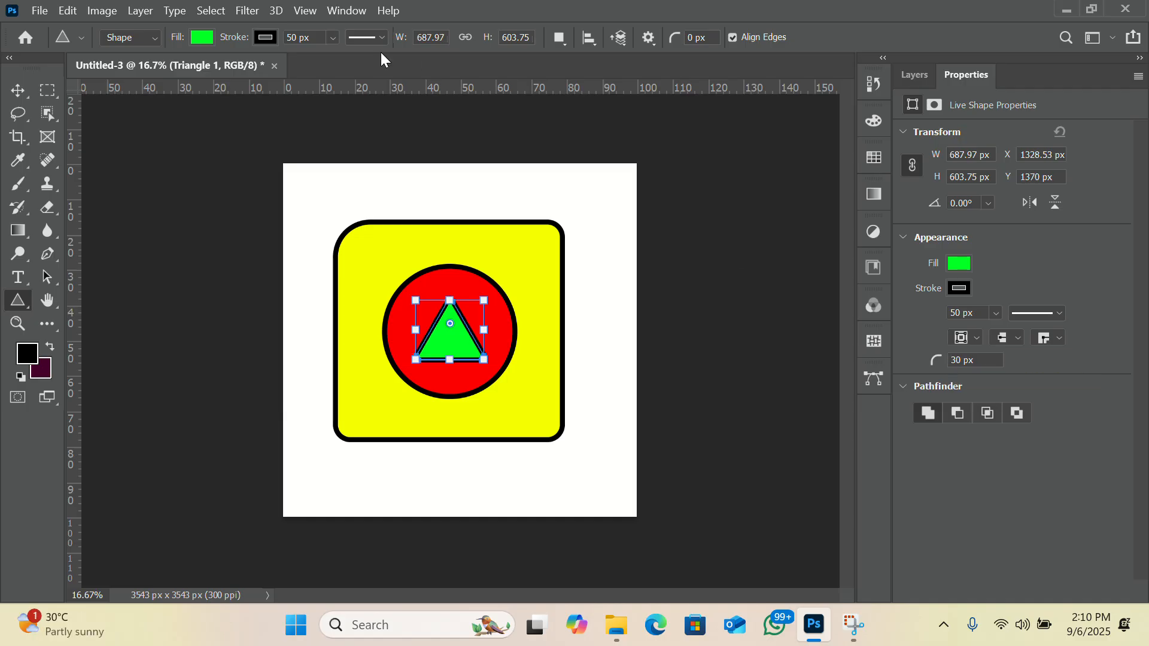
left_click(18, 90)
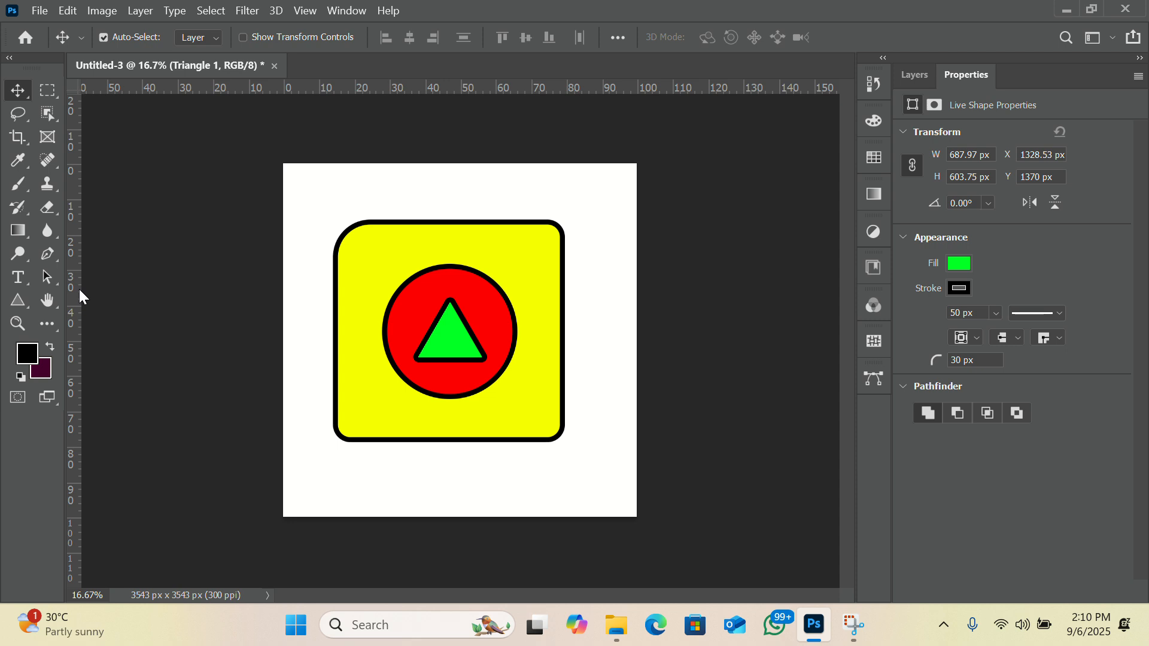
Draw a five-sided polygon about 1562 × 1371 px over the upper part of the yellow rectangle with the Polygon tool.
left_click(29, 305)
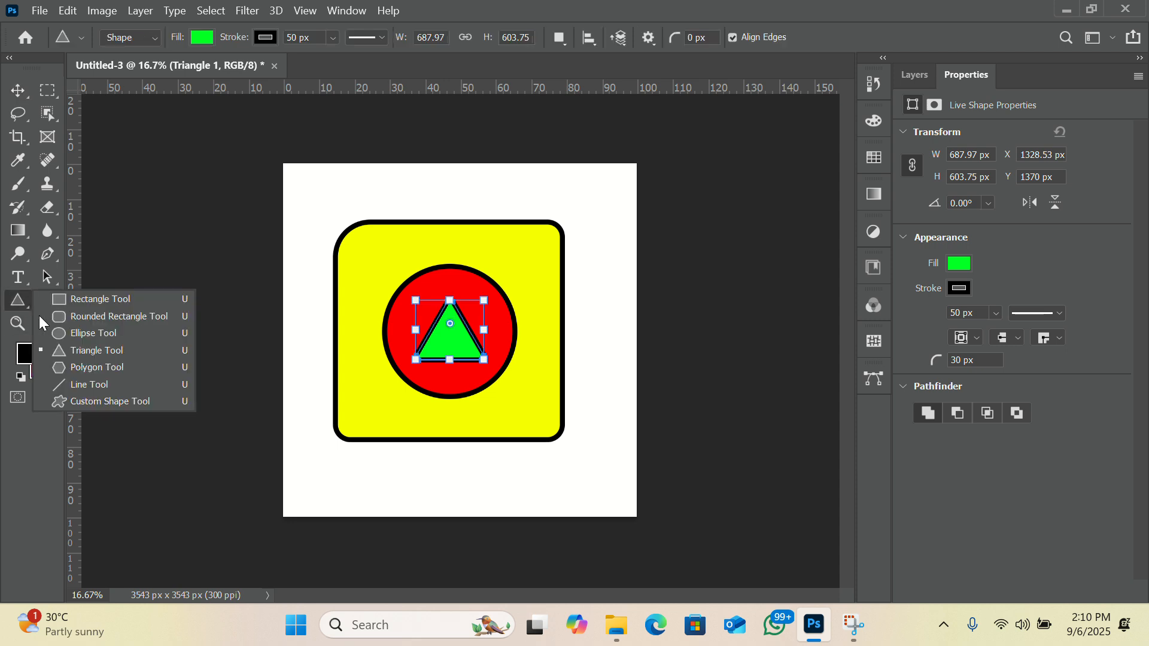
left_click(64, 368)
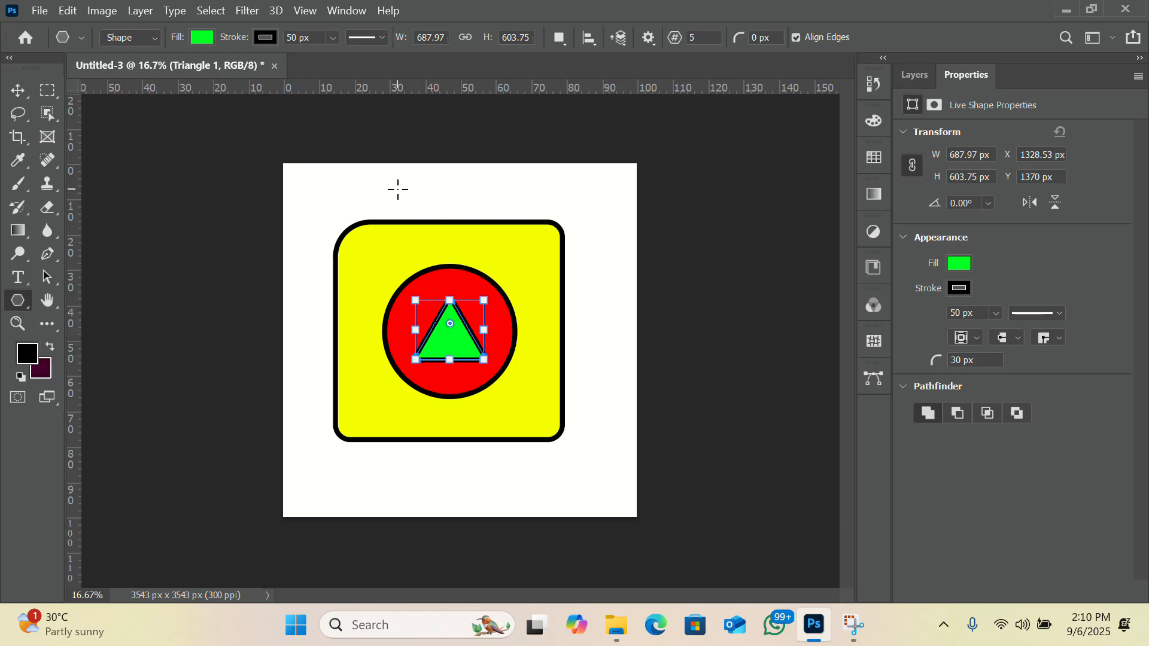
left_click_drag(397, 189, 557, 328)
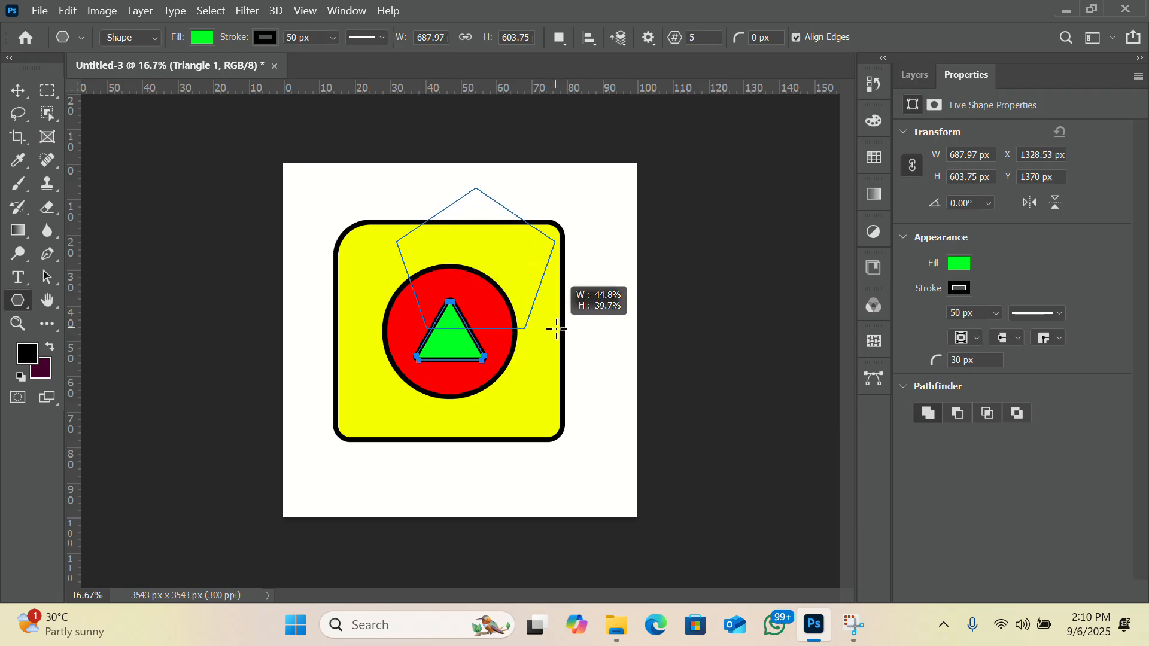
left_click_drag(556, 329, 557, 329)
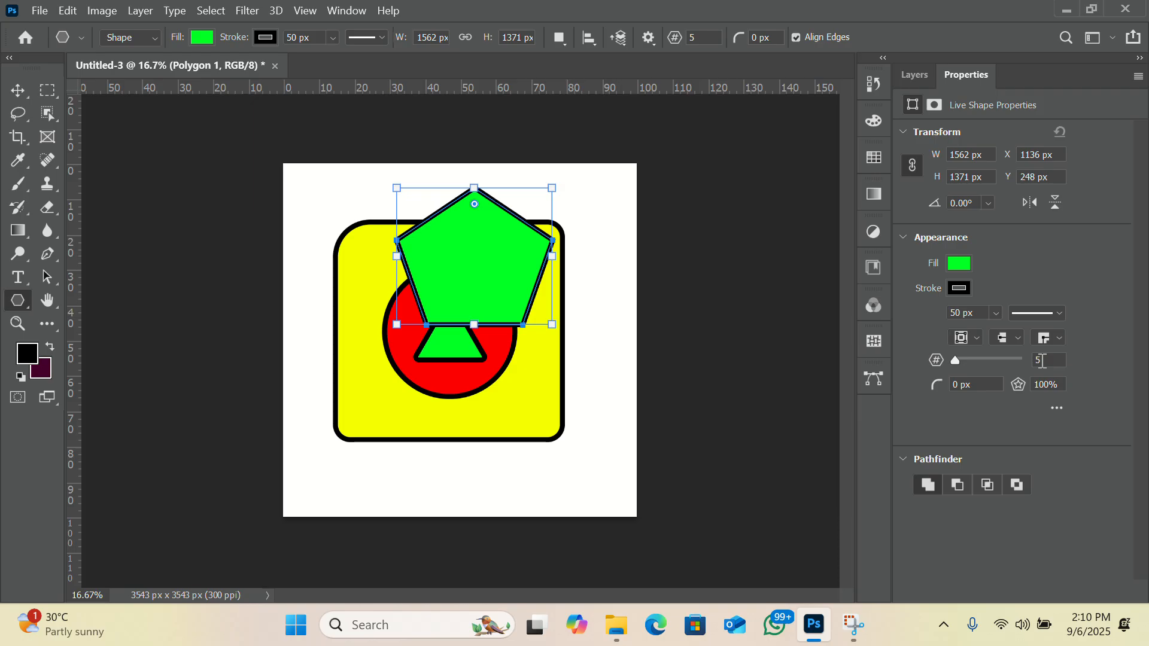
Try 8, 27 and 16 sides on the green polygon and settle on 12 sides.
key("BackSpace")
type("8")
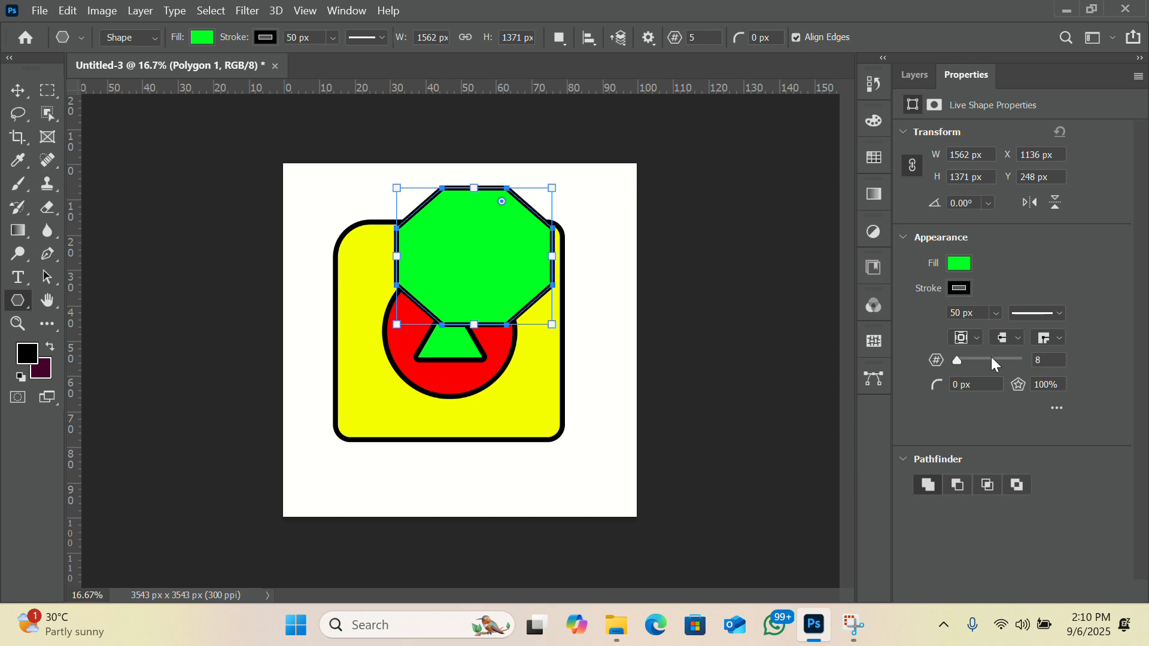
left_click_drag(955, 360, 970, 365)
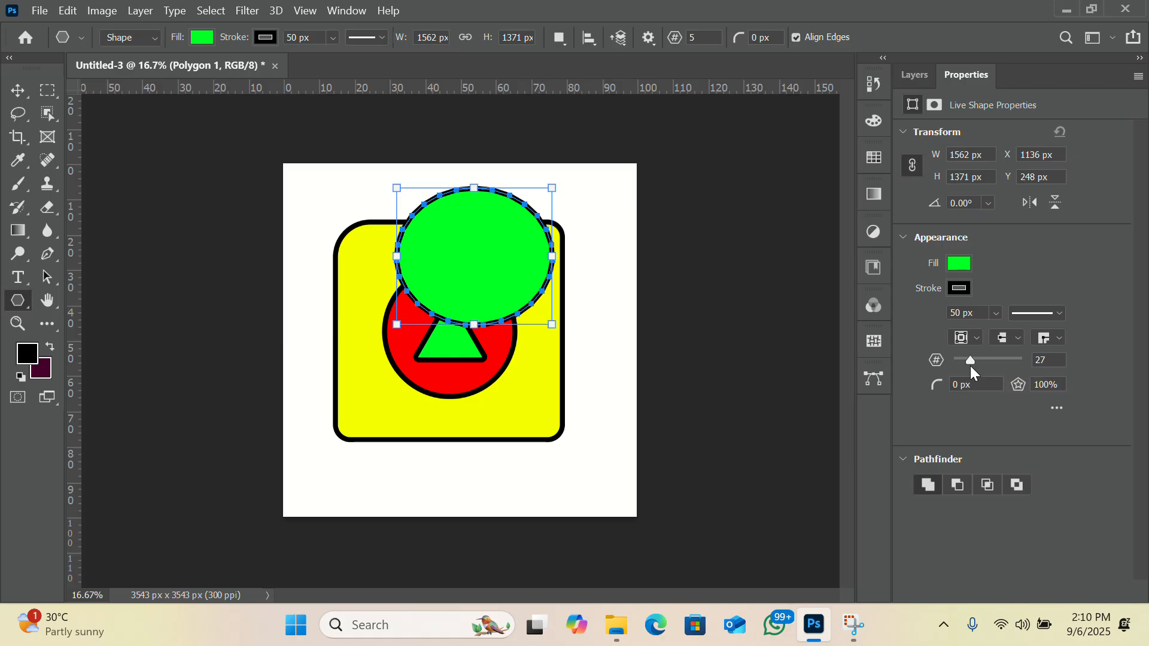
left_click_drag(971, 365, 963, 359)
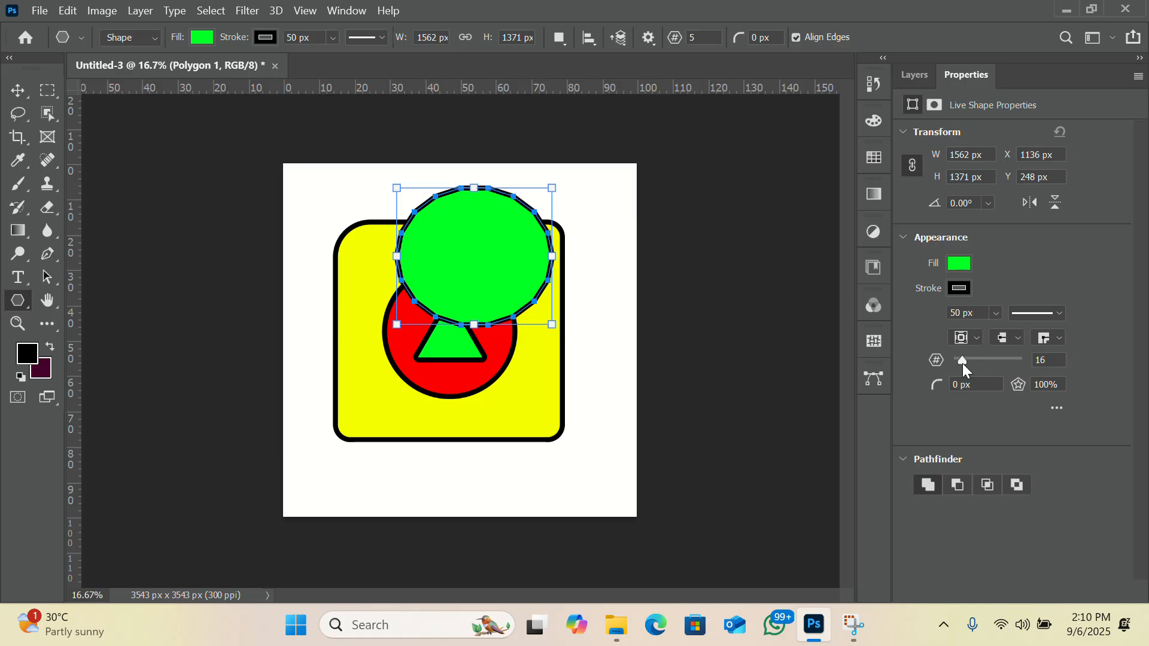
left_click_drag(963, 362, 960, 362)
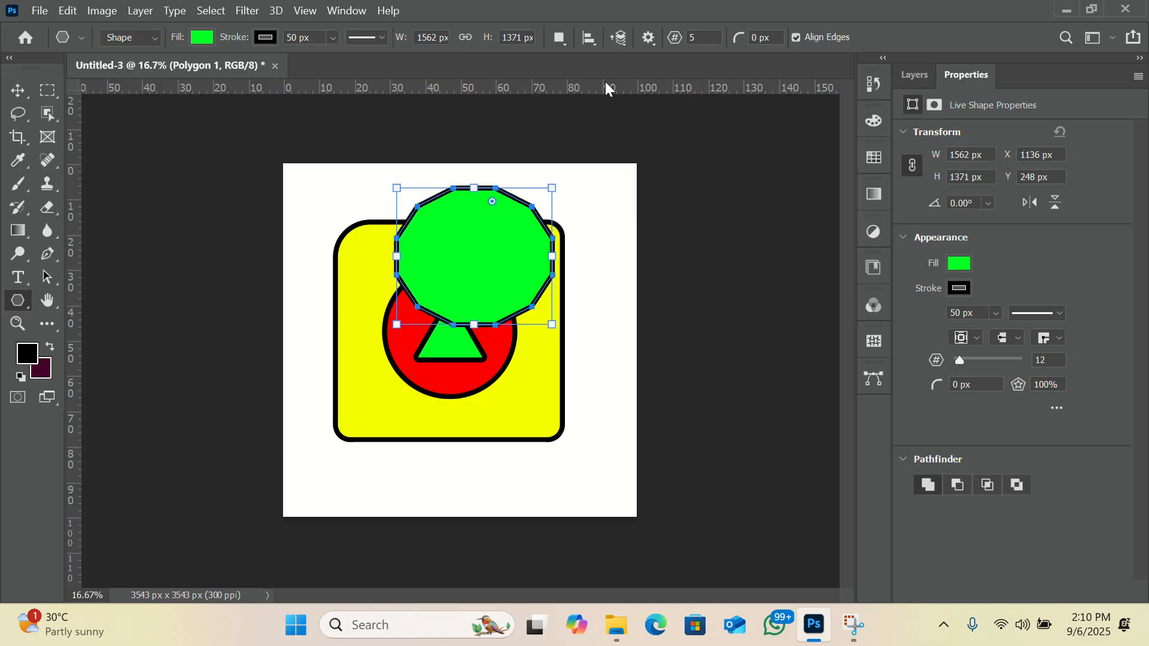
left_click(16, 92)
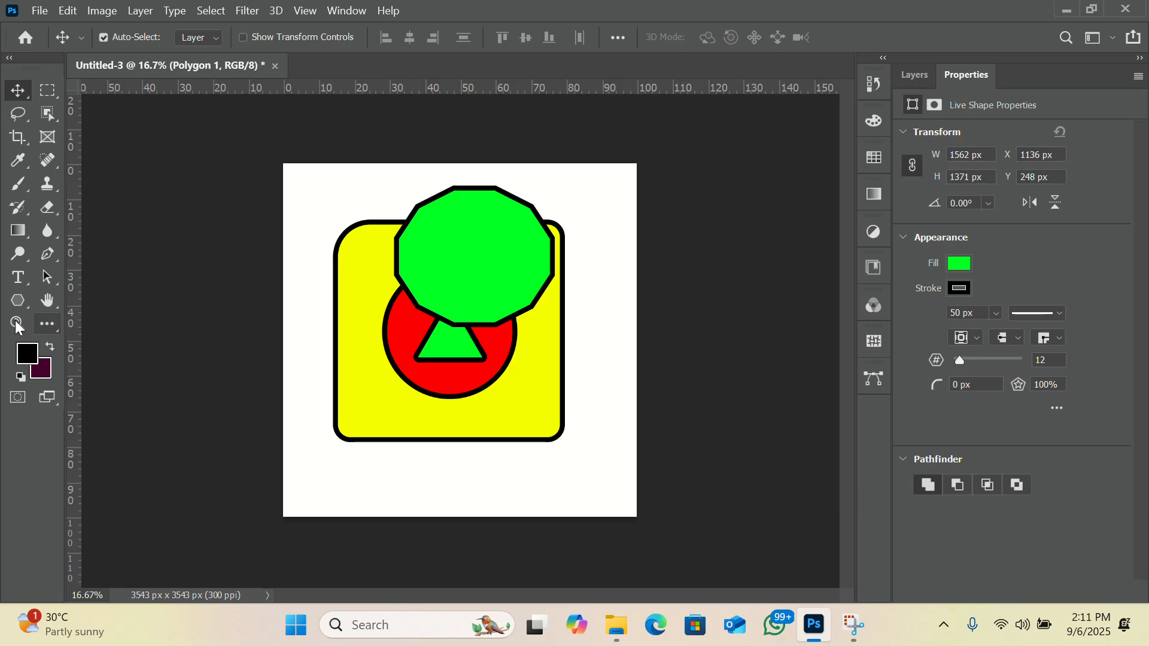
Draw a steep line about 132 × 1618 px beside the yellow rectangle's left edge with the Line tool, and deselect it.
left_click_drag(31, 300, 74, 375)
key("shift+u")
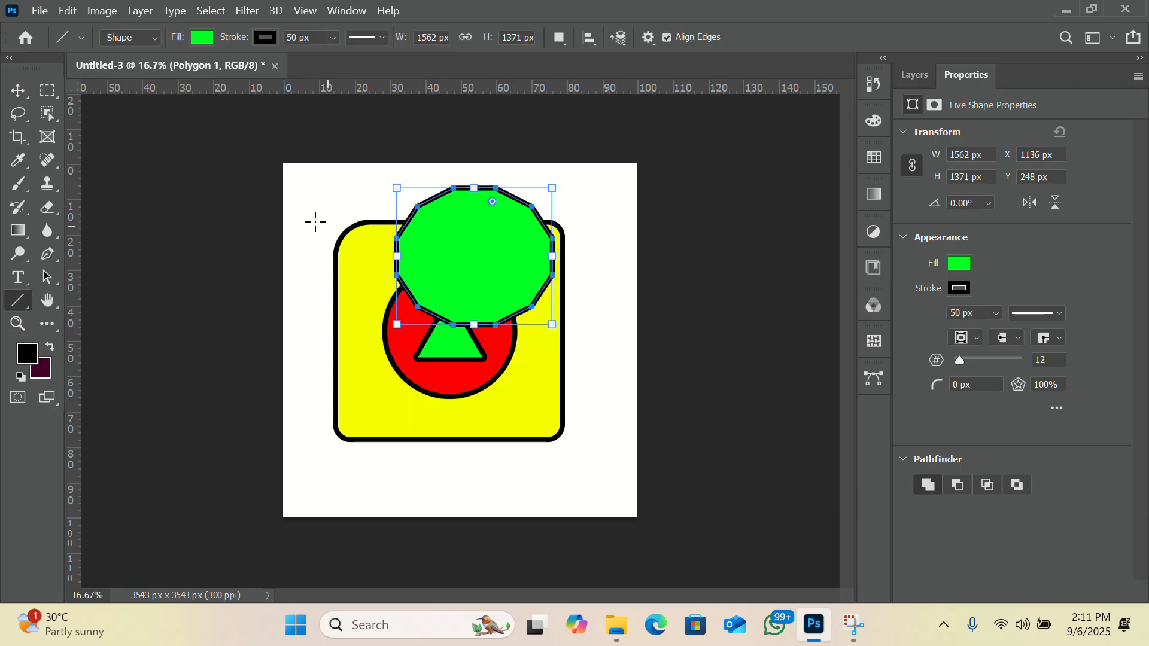
left_click_drag(303, 201, 316, 362)
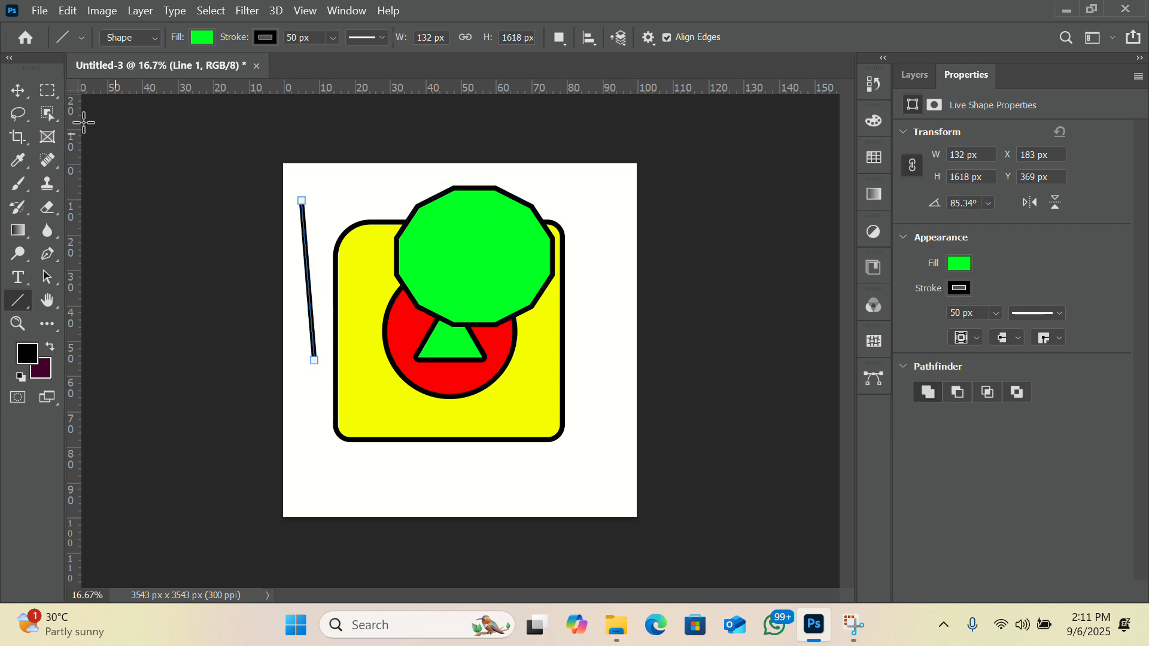
left_click(18, 91)
left_click(783, 206)
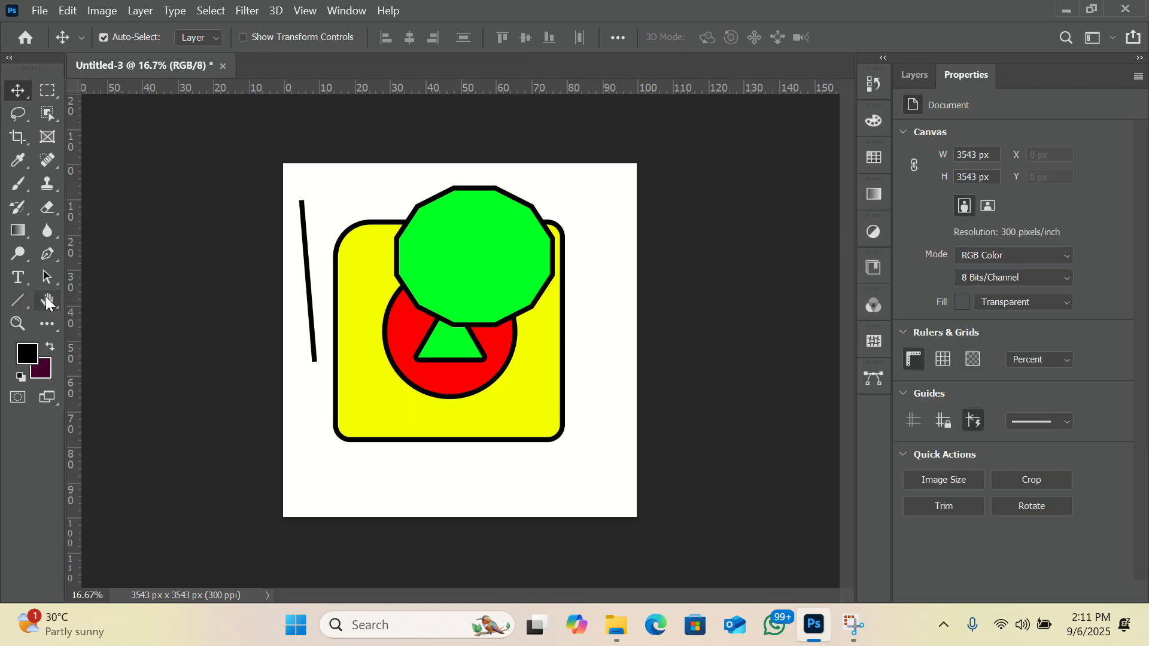
Draw a second line about 198 × 1948 px forming a V with the first, and set its stroke width to 50 px.
left_click(12, 303)
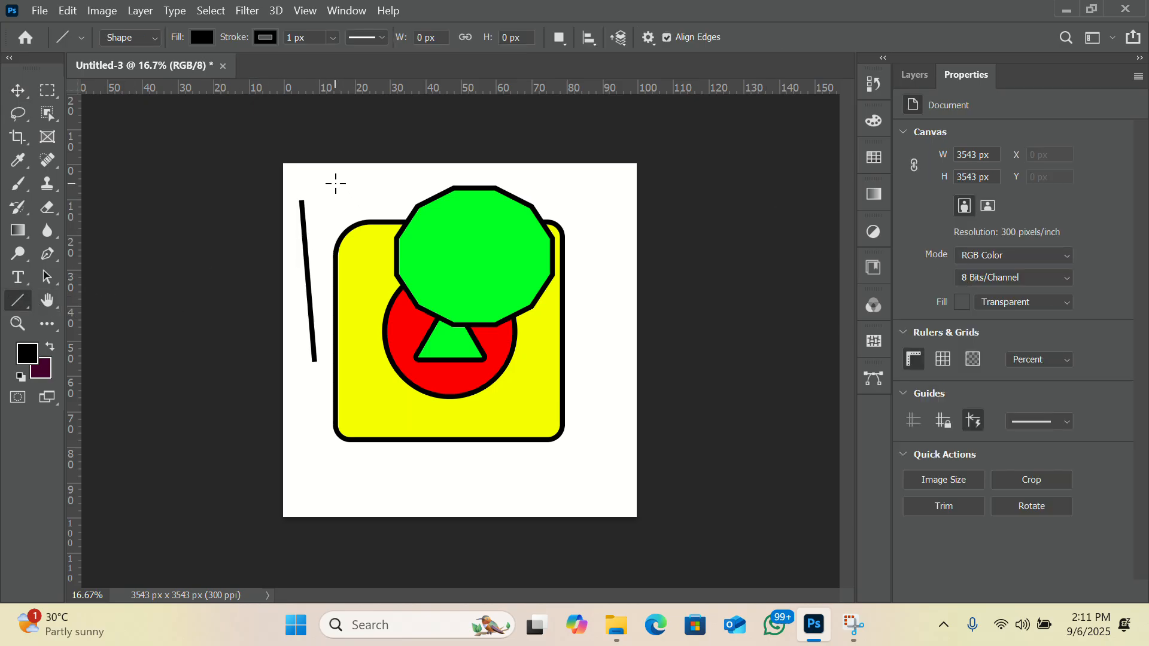
left_click_drag(334, 182, 314, 375)
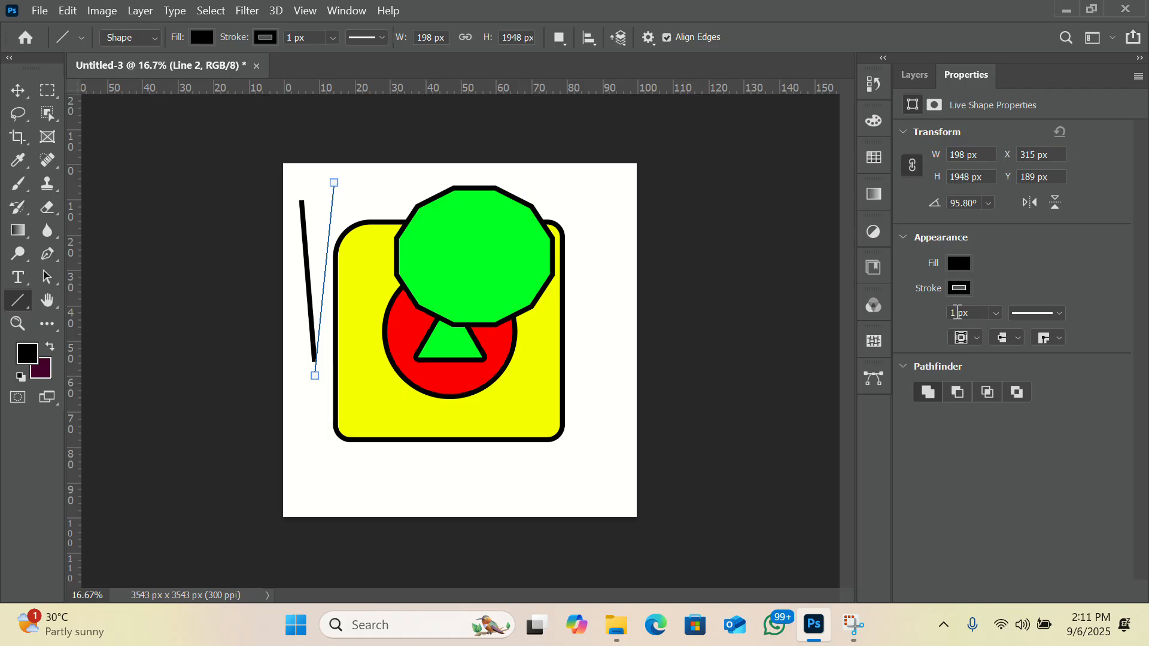
key("BackSpace")
type("50")
key("Return")
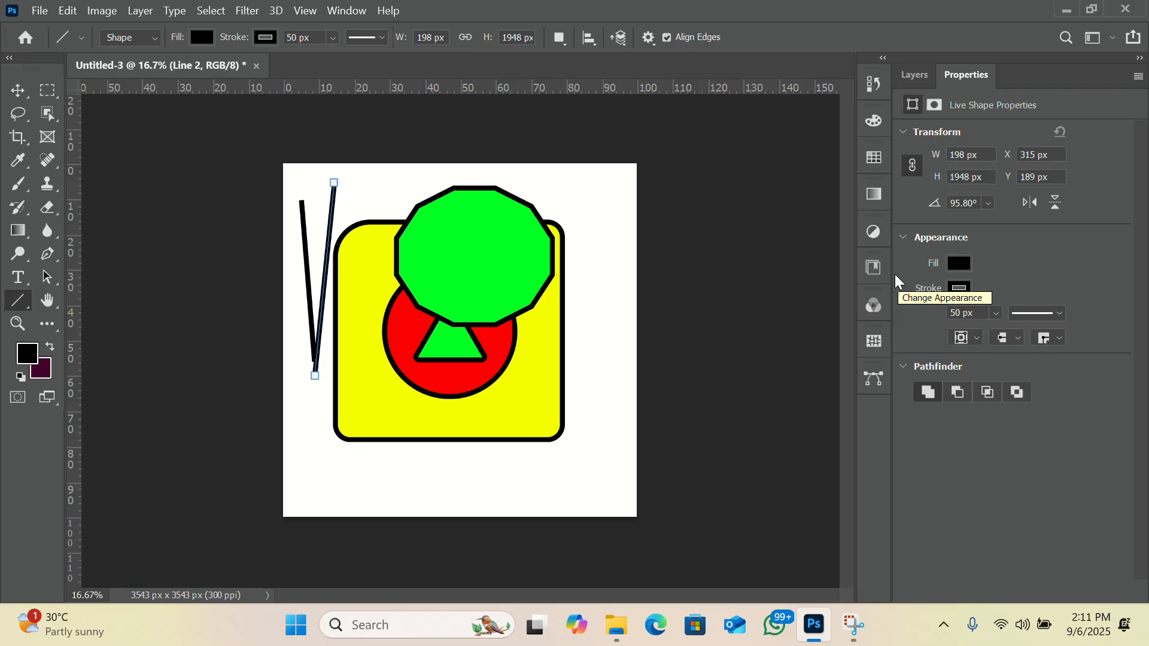
Give the second line a light blue-grey fill and a red stroke, and deselect it.
left_click(961, 263)
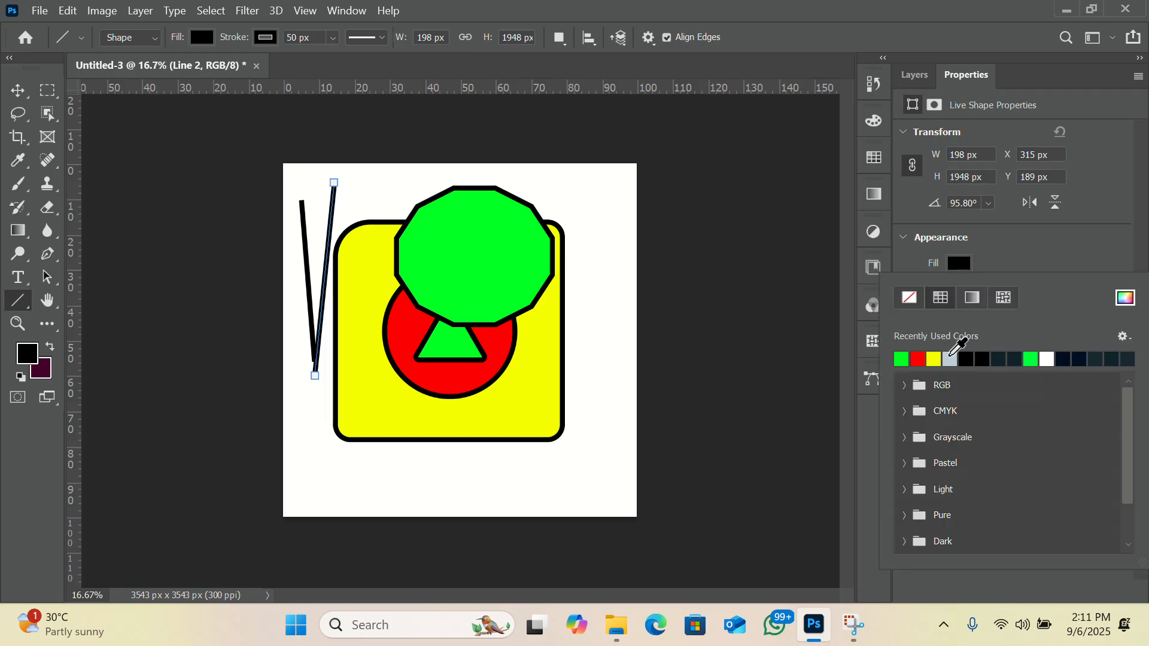
left_click(950, 359)
left_click(1010, 239)
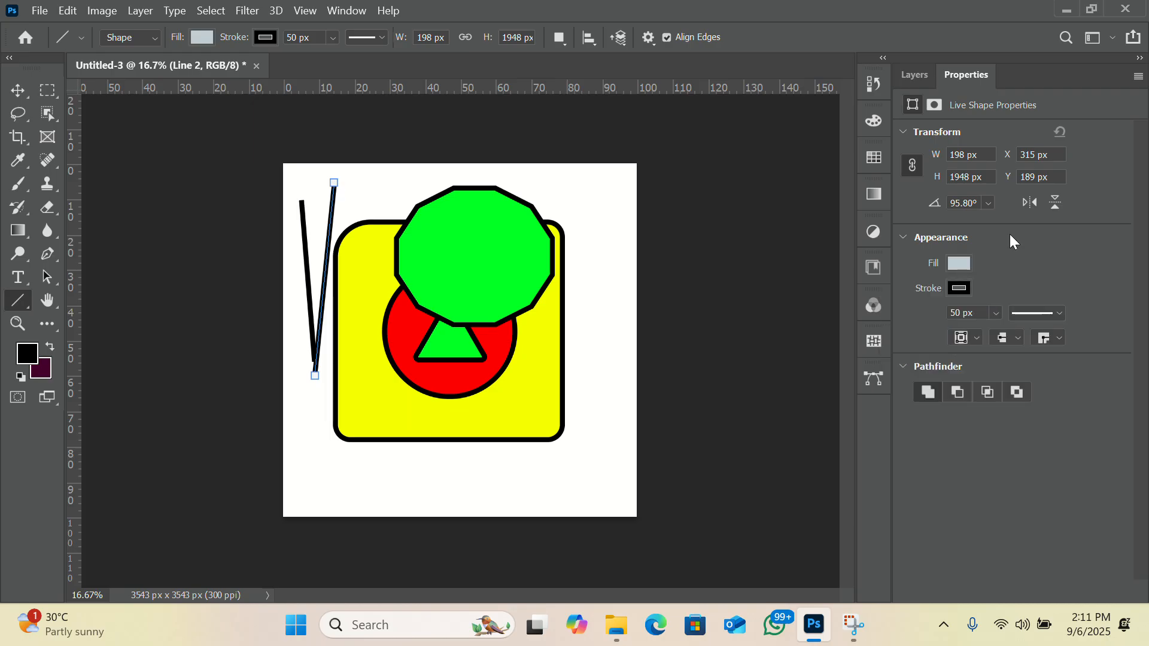
left_click(959, 288)
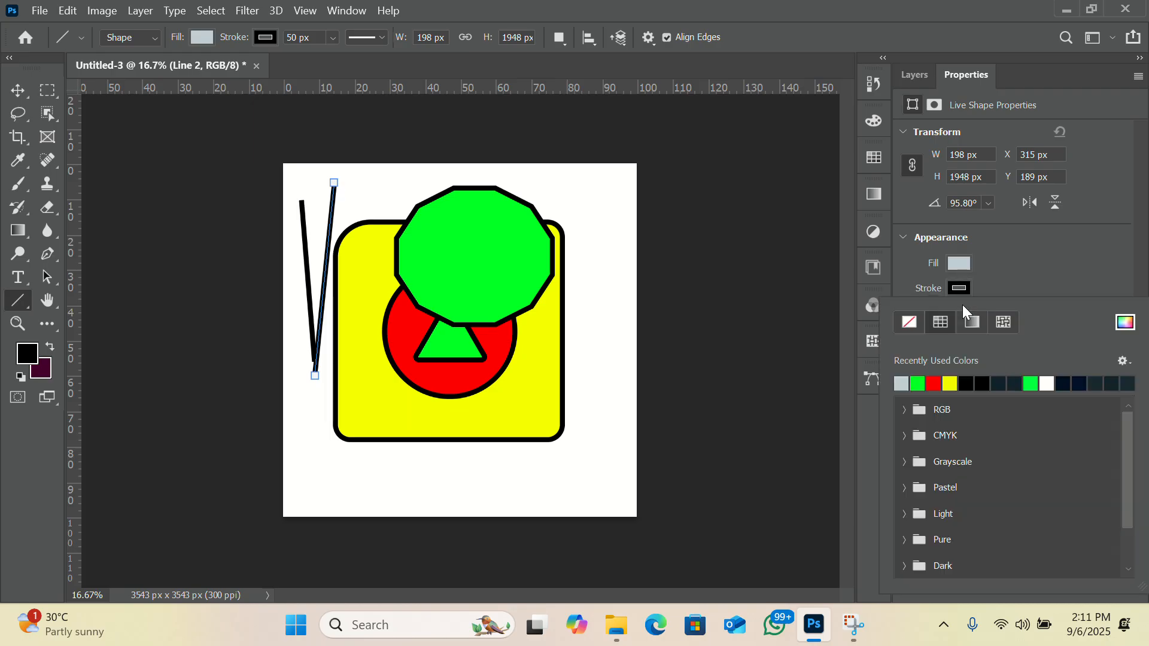
left_click(934, 383)
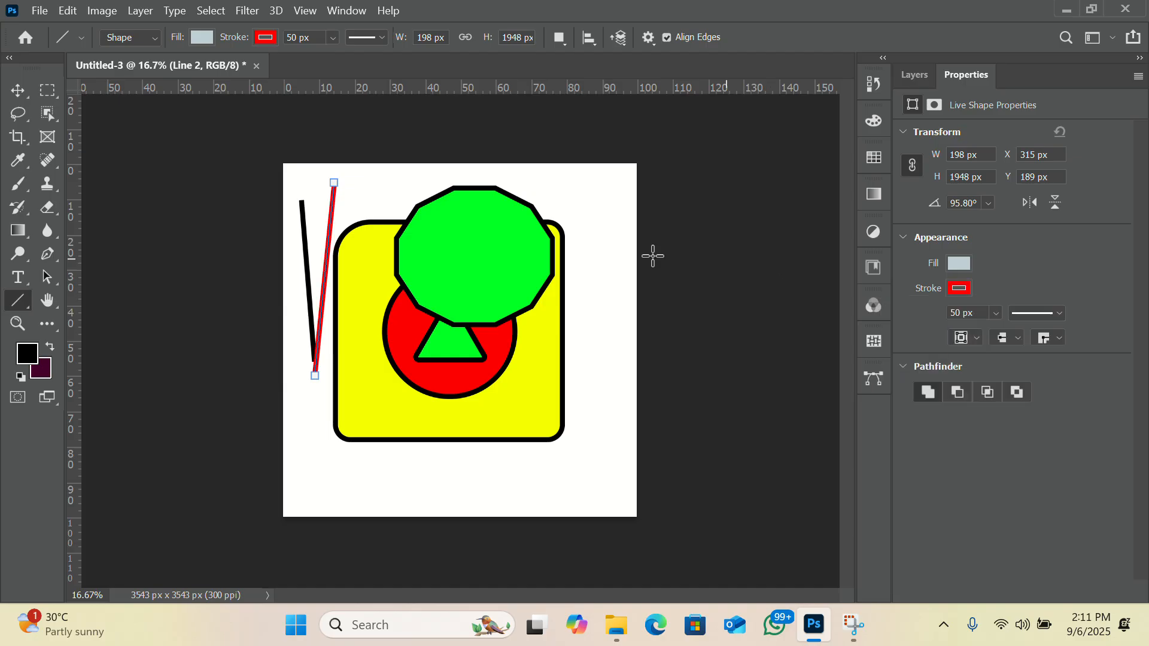
left_click(18, 90)
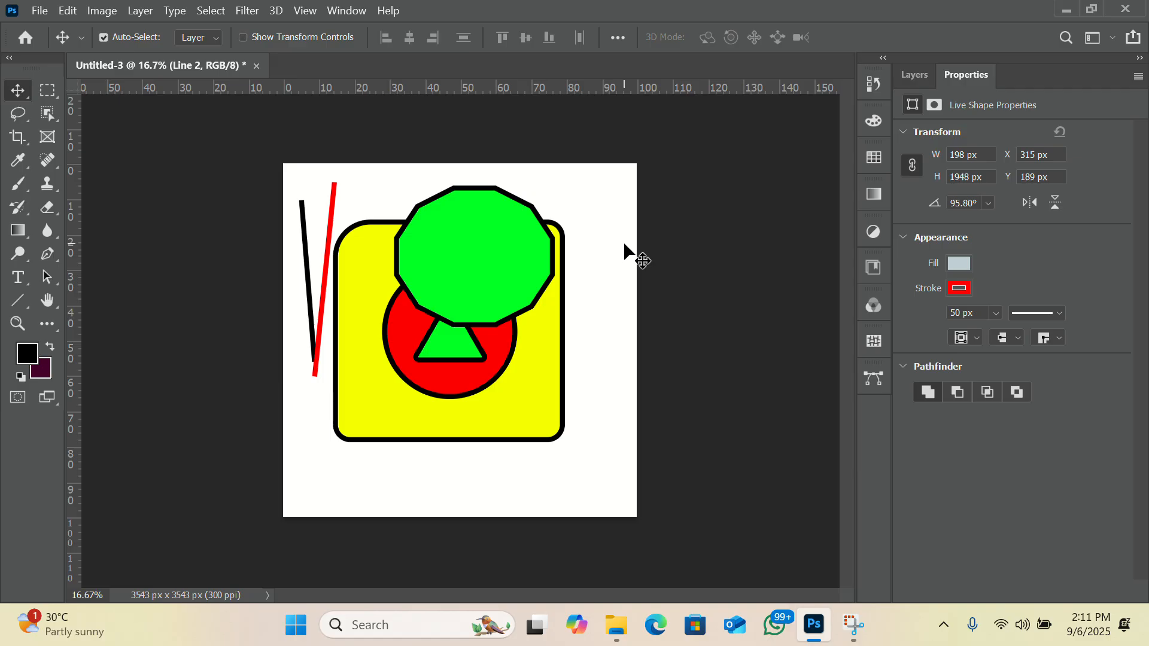
Switch from the Line tool to the Custom Shape tool.
left_click(29, 302)
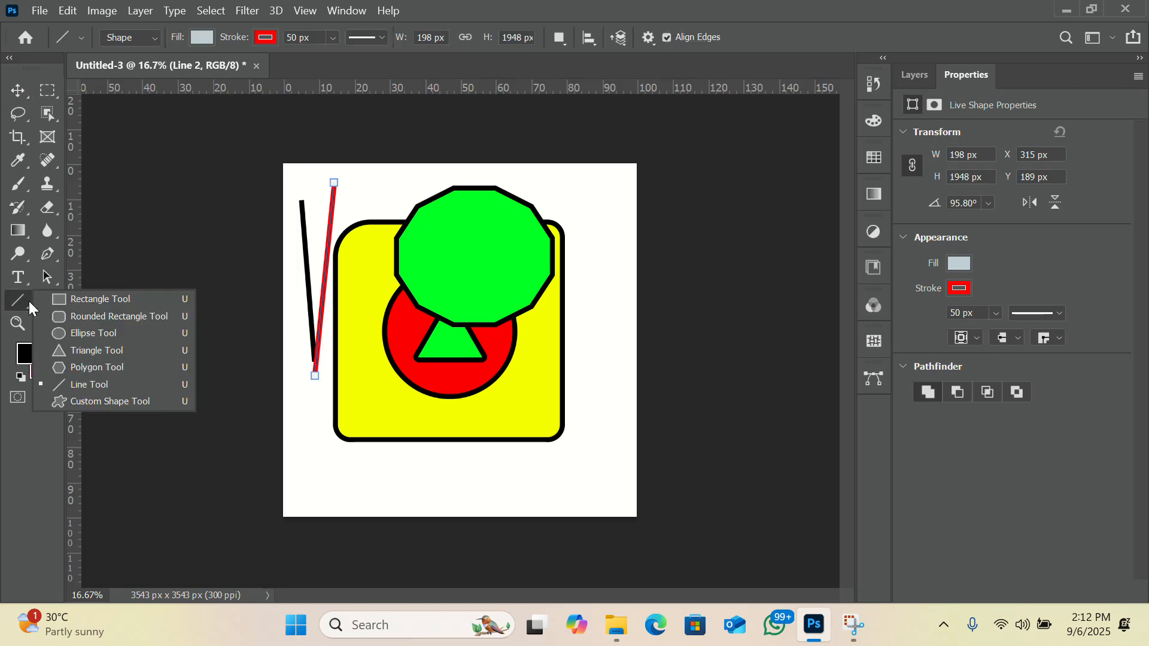
left_click(55, 402)
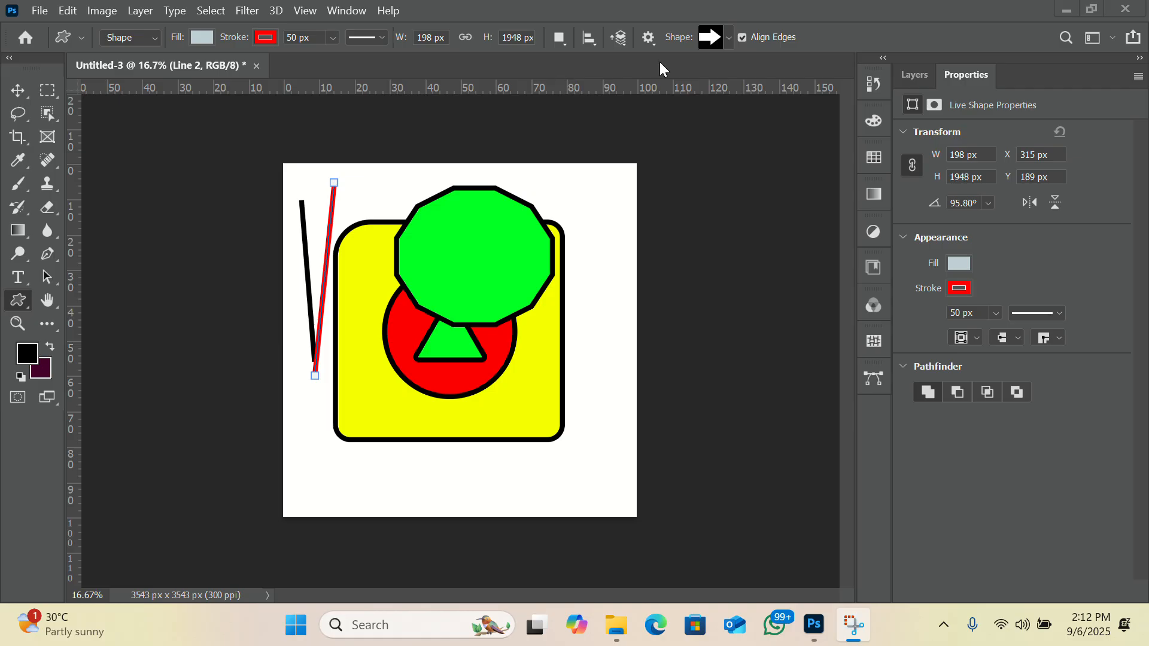
double_click(965, 10)
left_click_drag(902, 71, 754, 52)
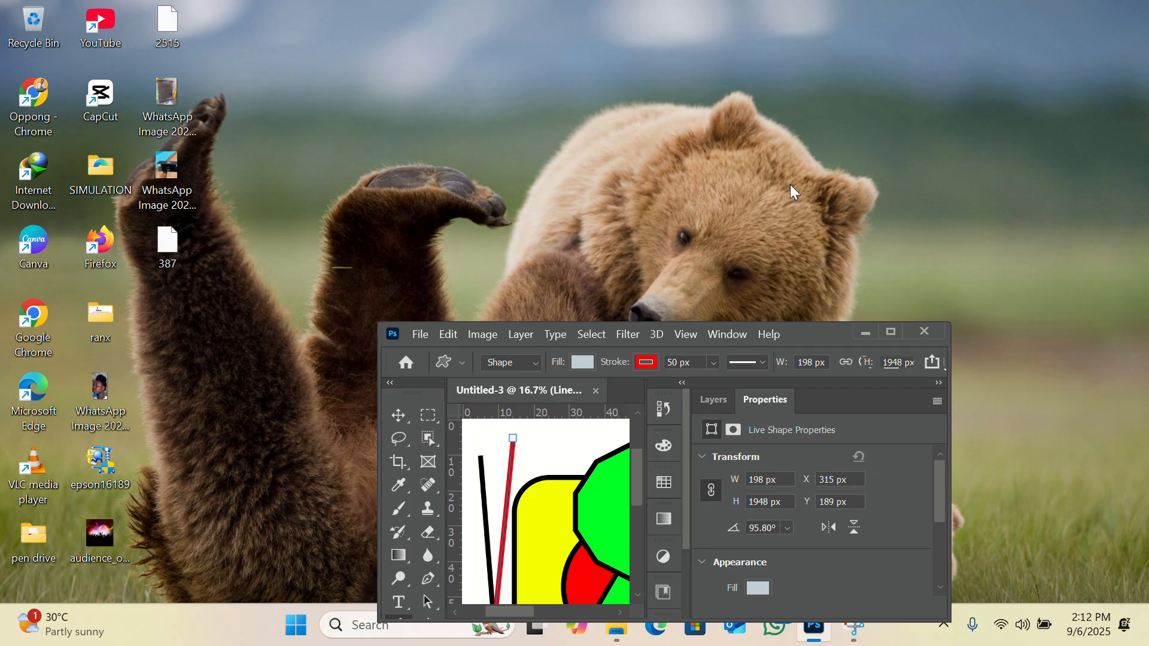
left_click(888, 332)
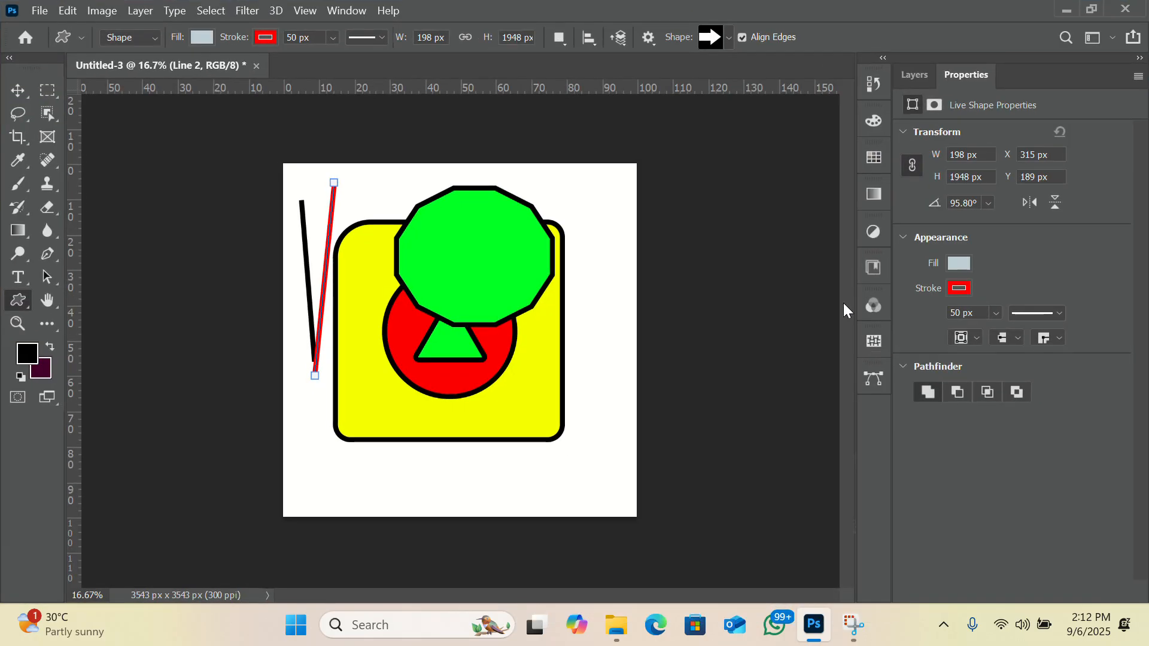
double_click(734, 16)
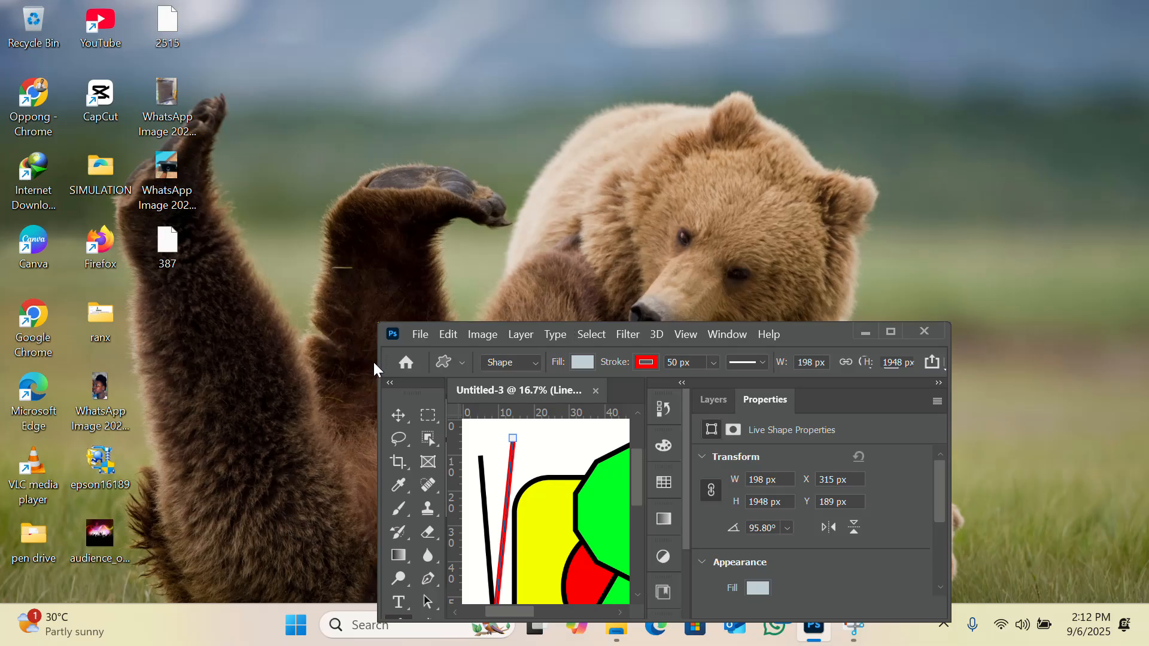
left_click_drag(376, 361, 2, 362)
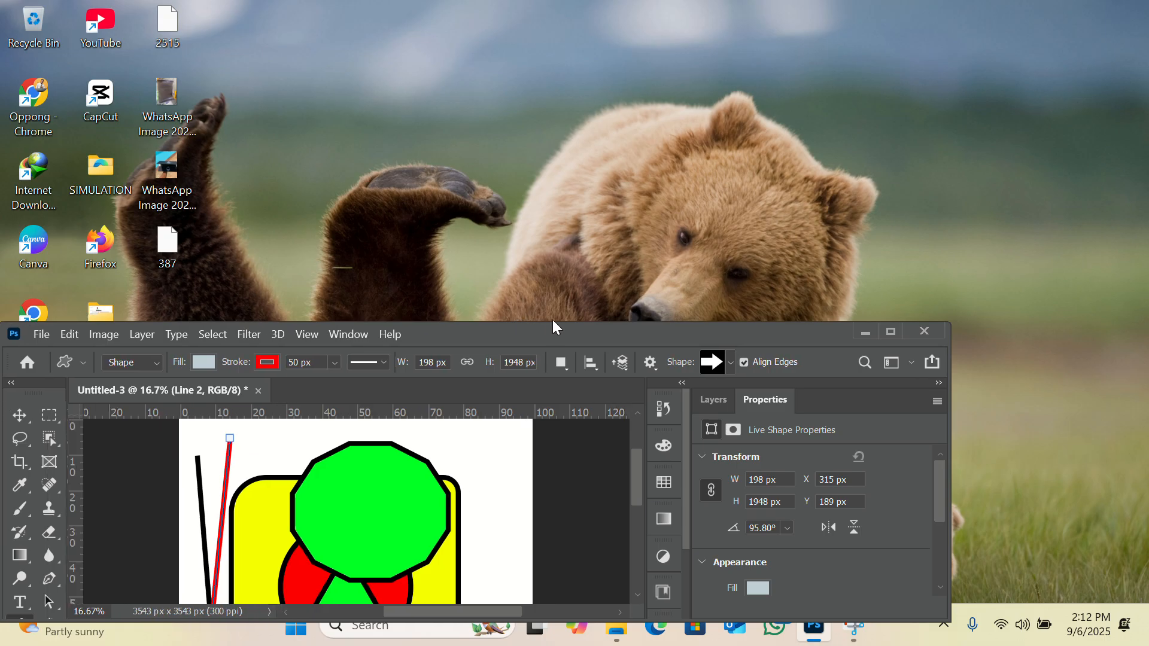
left_click(890, 333)
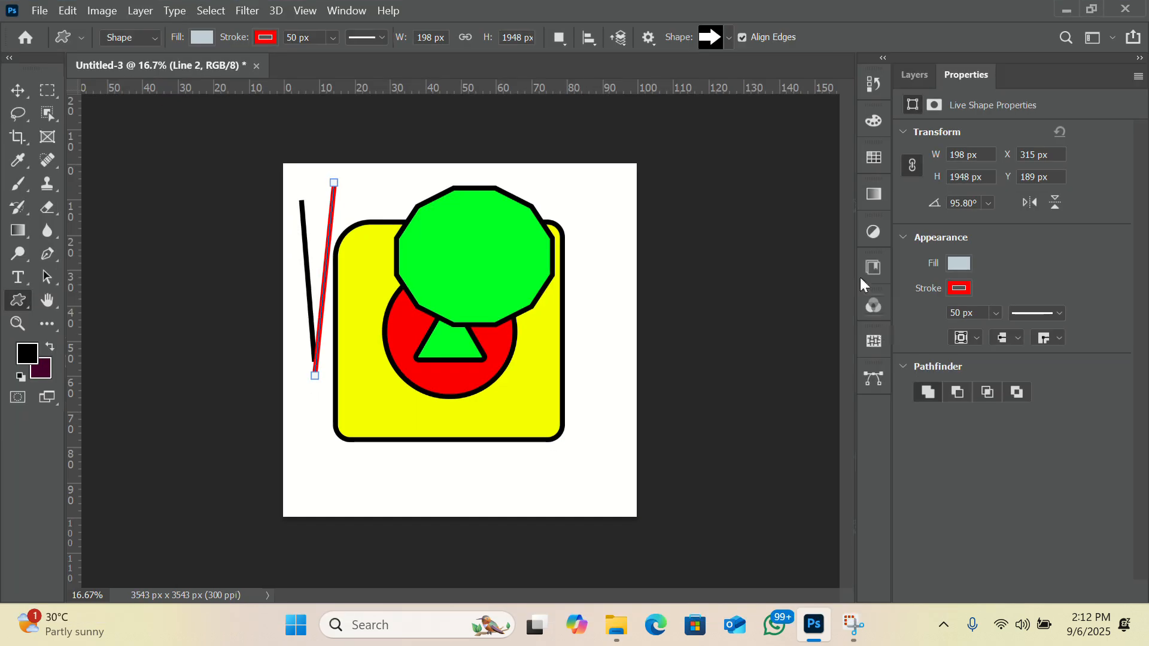
Look through the Leaf Trees, Wild Animals, Boats and Flowers sets of custom shapes.
left_click(729, 37)
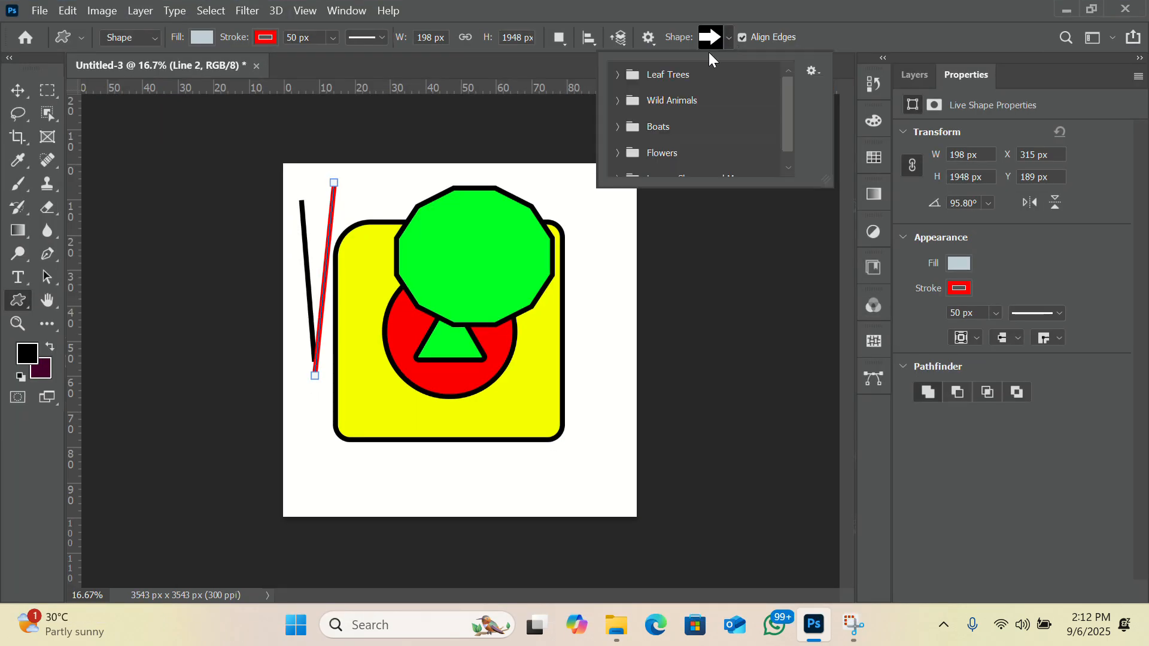
left_click(617, 74)
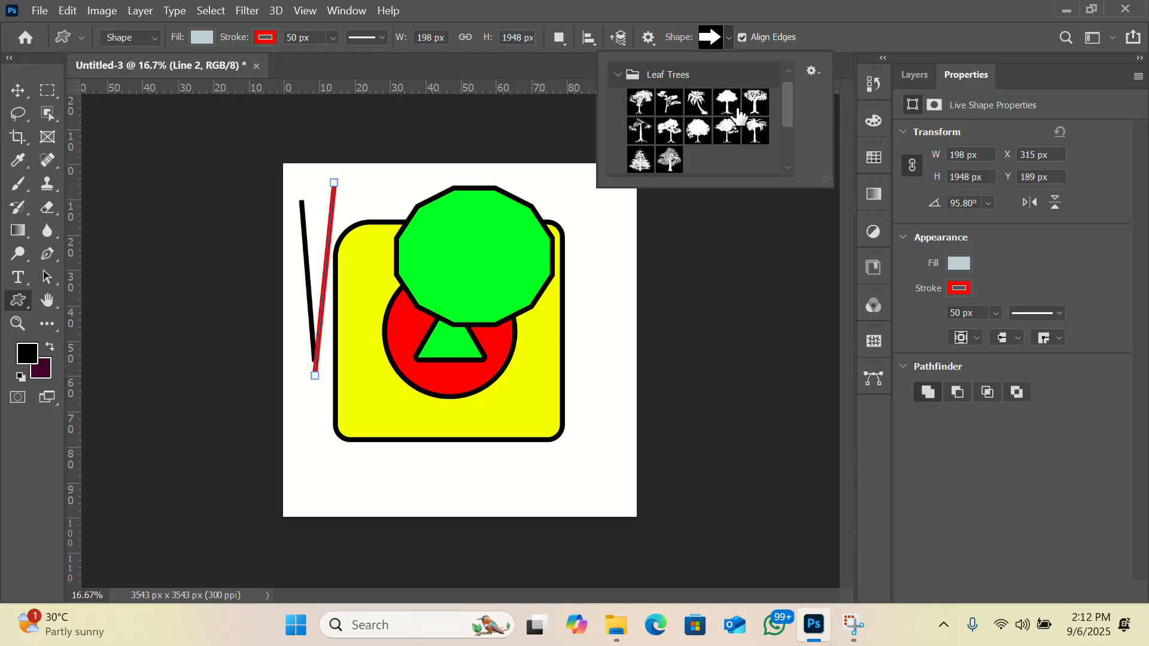
scroll(725, 111, "down", 2)
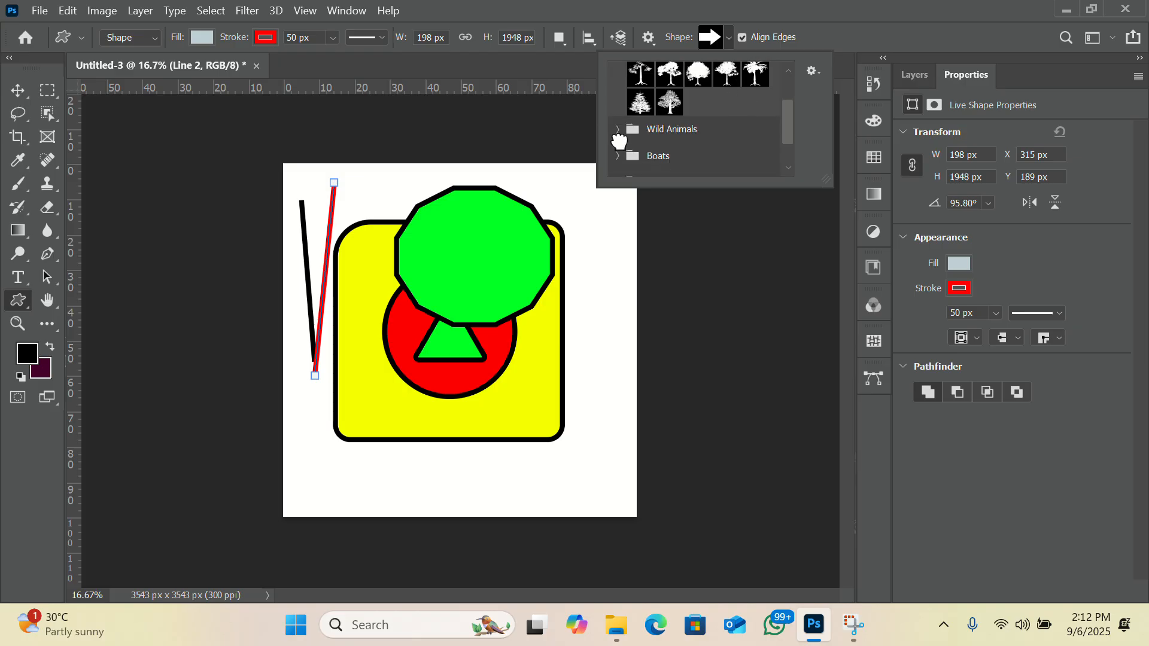
left_click(616, 129)
scroll(715, 155, "down", 2)
scroll(715, 155, "down", 2)
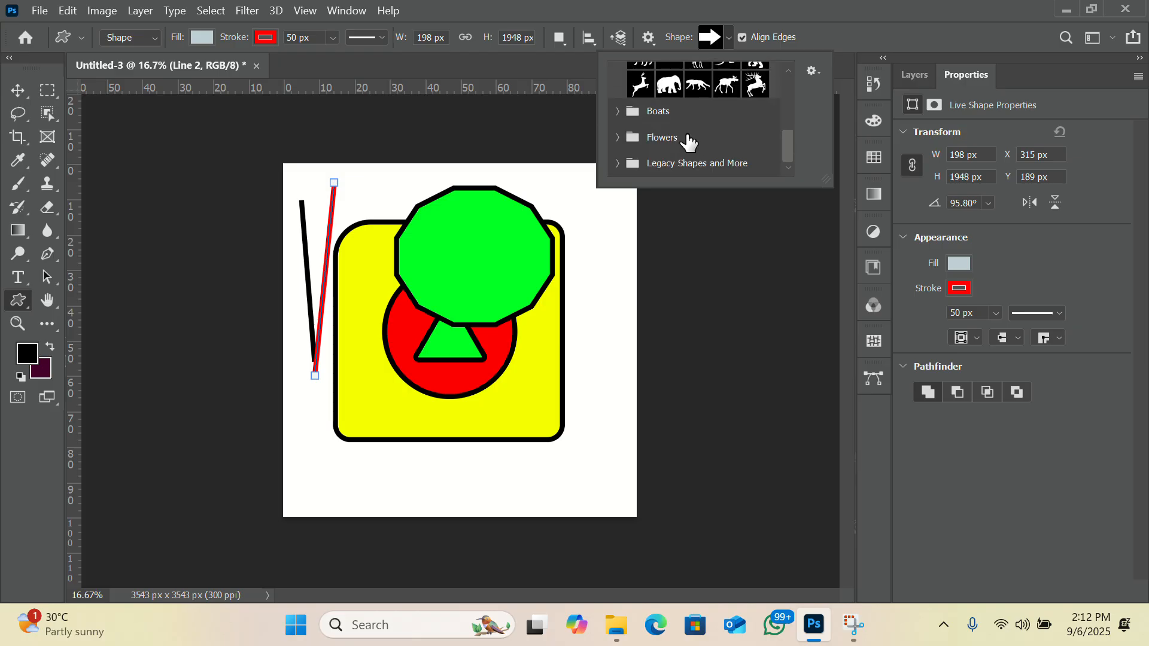
left_click(622, 111)
scroll(695, 139, "down", 3)
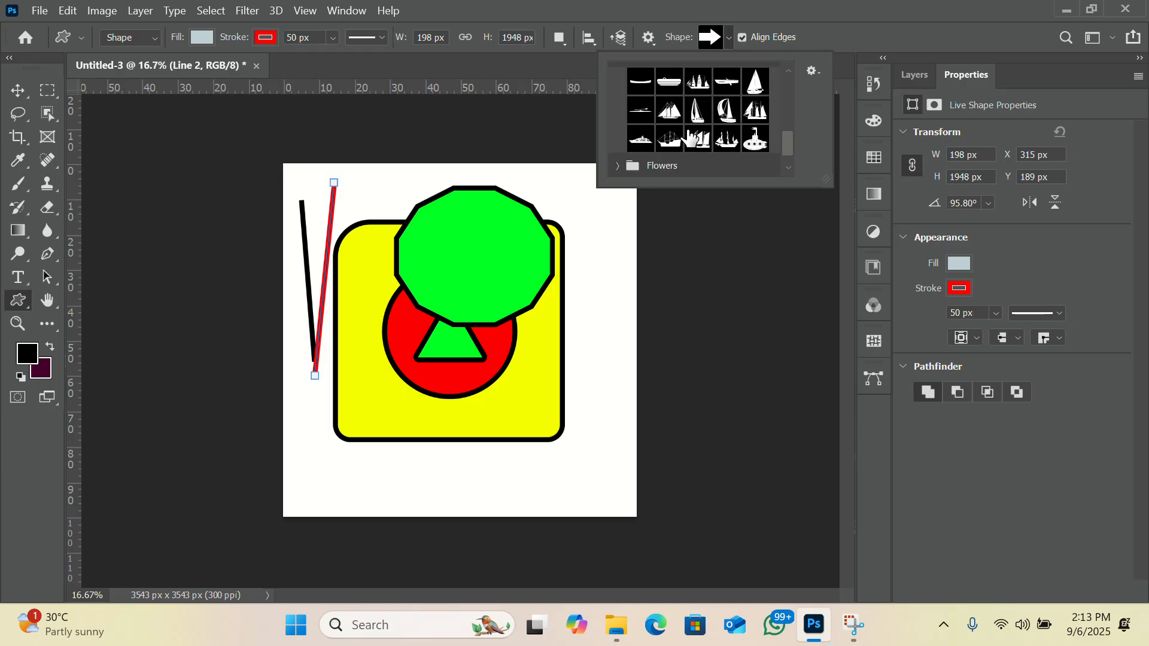
left_click(620, 139)
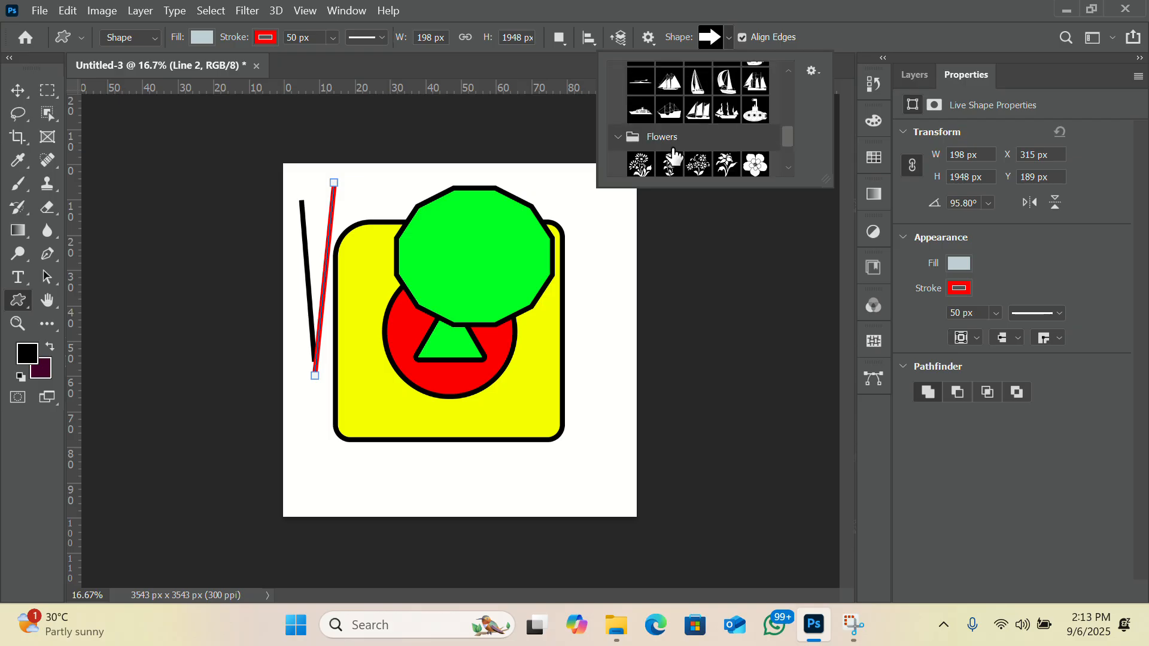
scroll(696, 150, "down", 3)
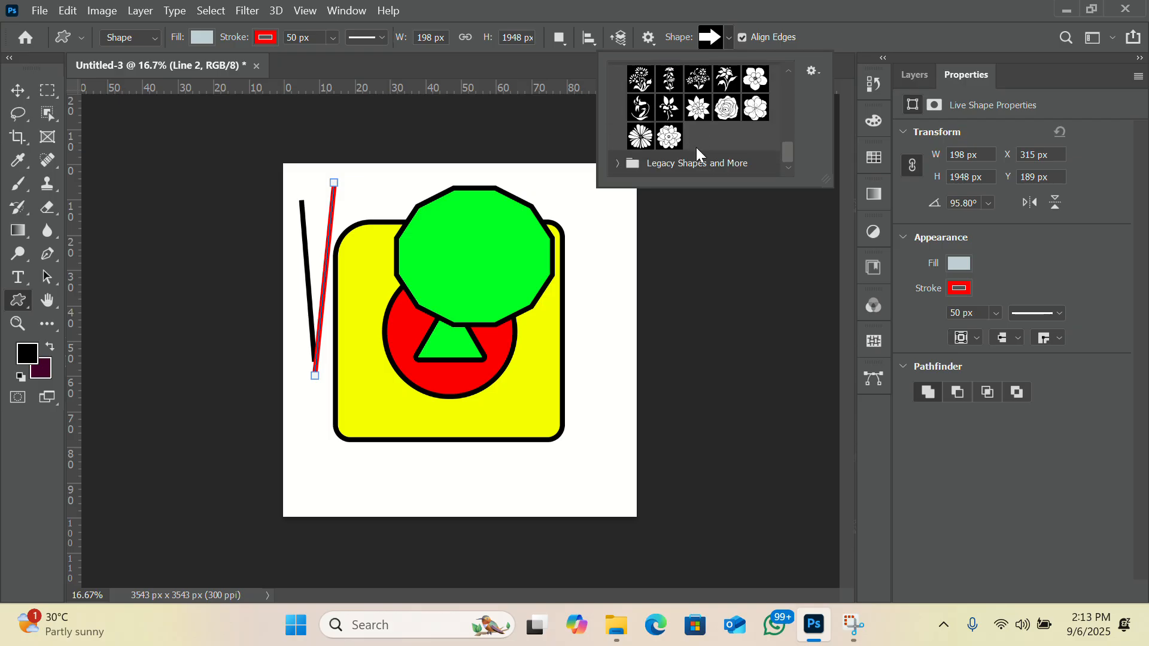
Examine the Conifer Trees, Flags and Helmets sets among the 2019 legacy shapes, and leave the shape picker with the Move tool.
left_click(617, 162)
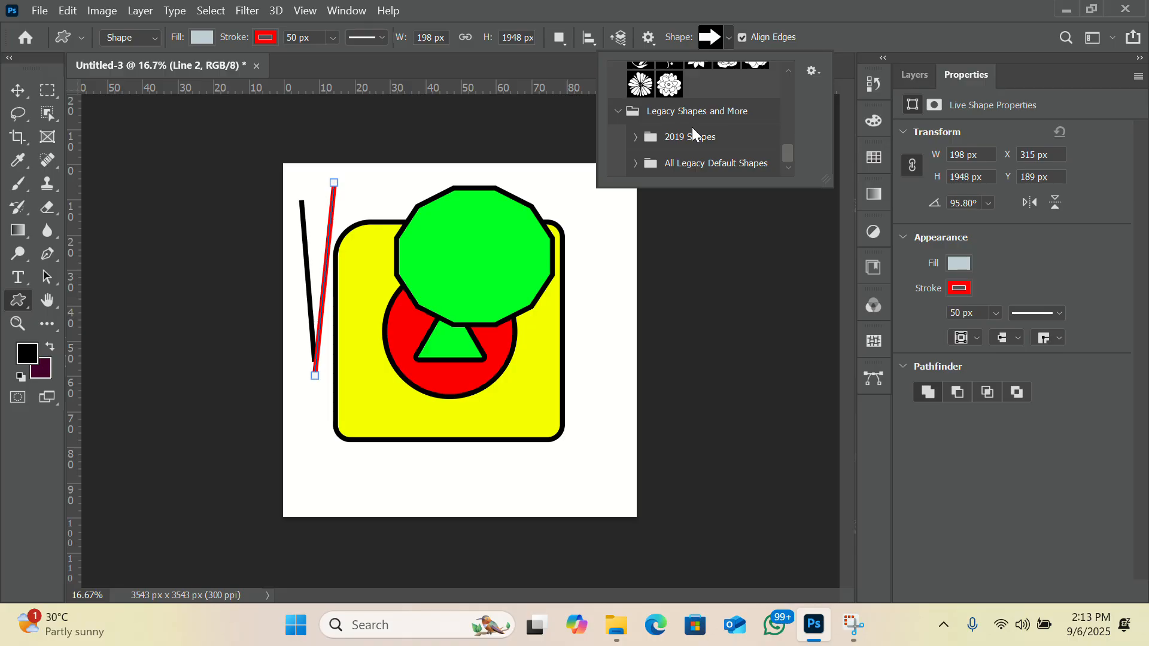
left_click(636, 137)
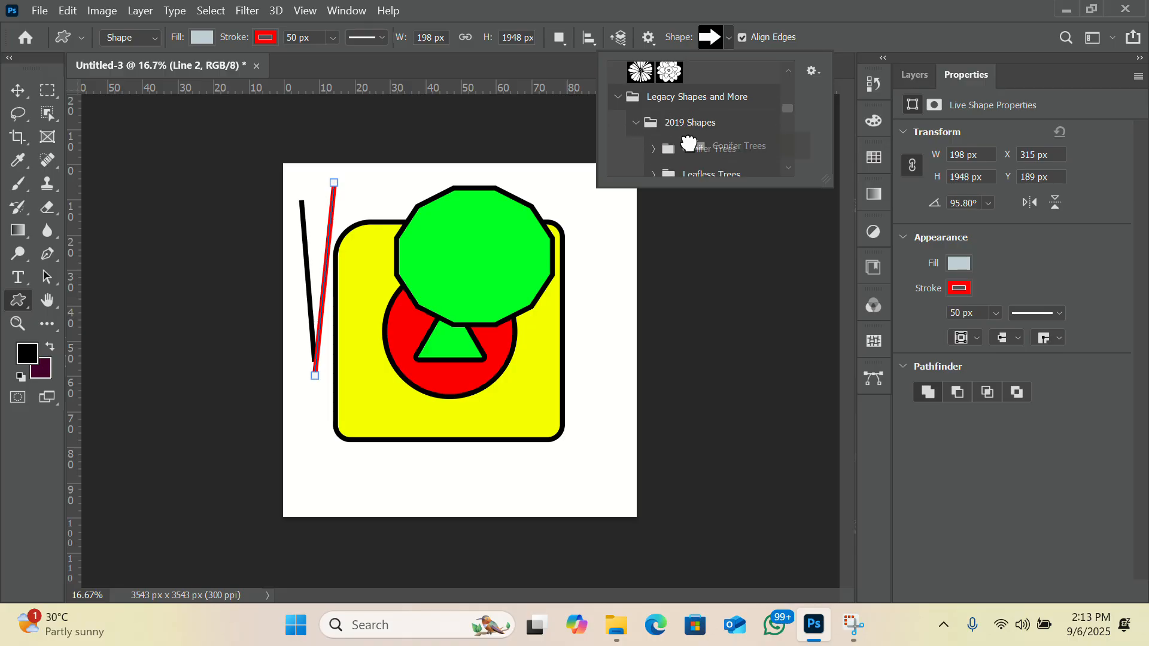
left_click(694, 149)
left_click(652, 92)
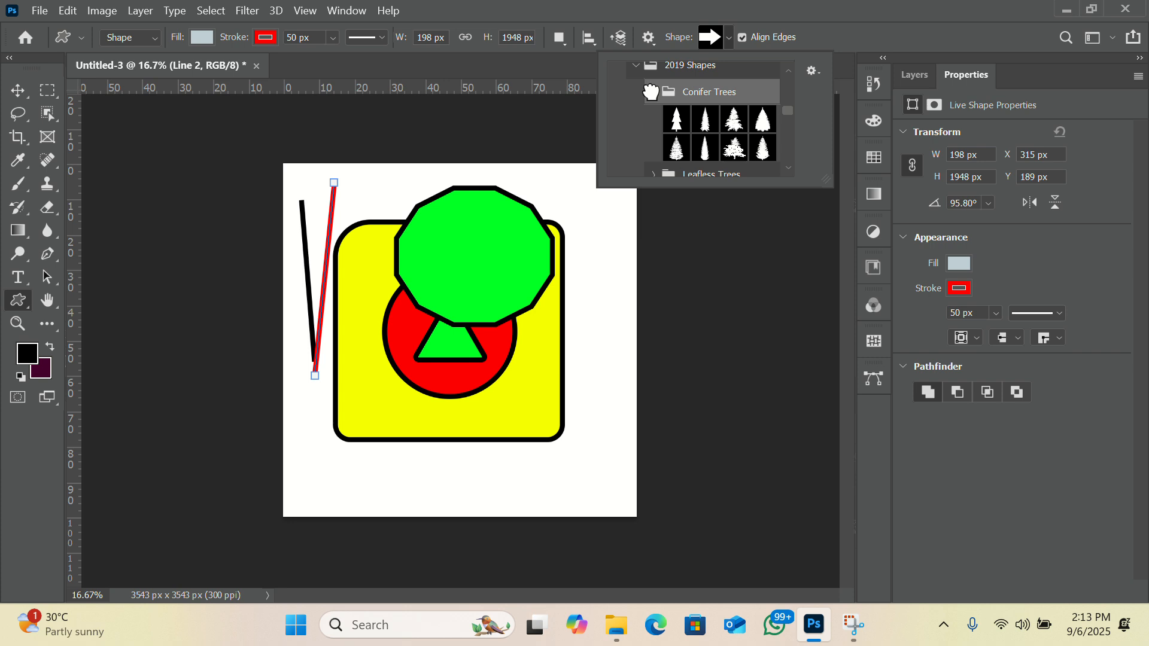
scroll(721, 120, "down", 5)
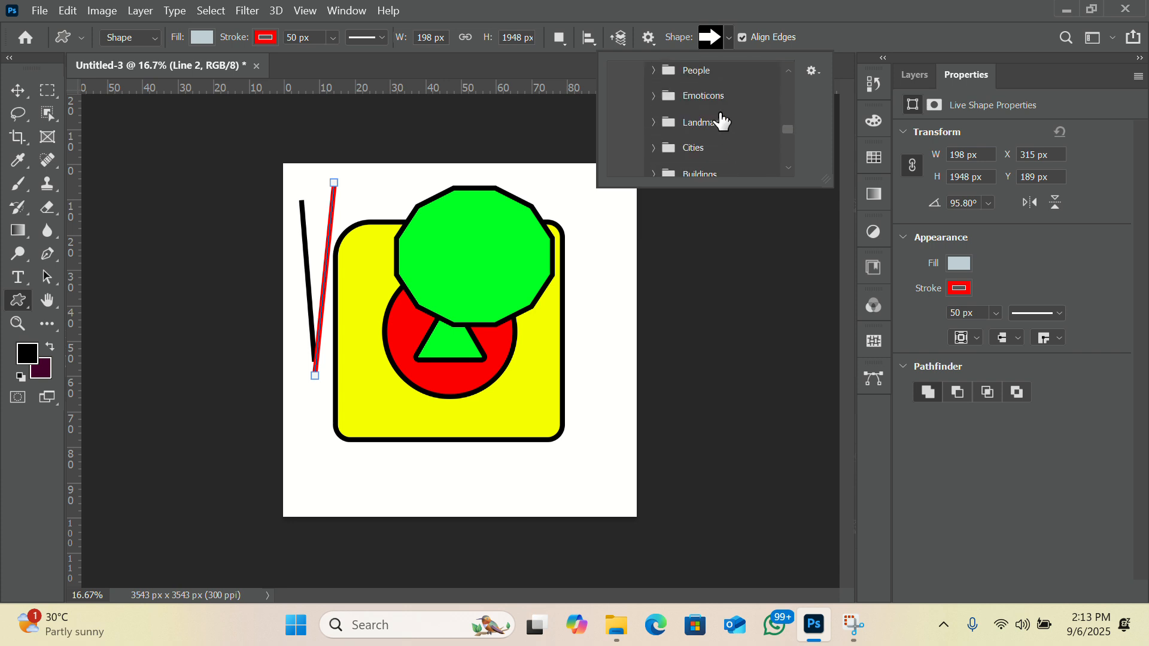
scroll(721, 120, "down", 8)
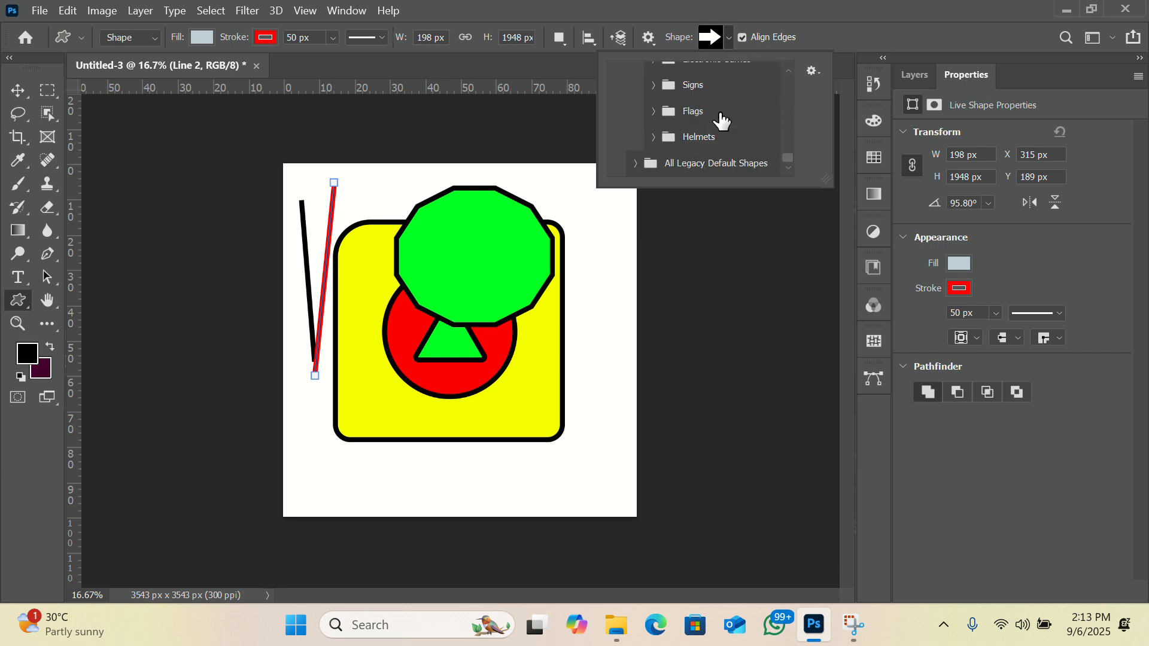
left_click(654, 112)
scroll(661, 126, "down", 2)
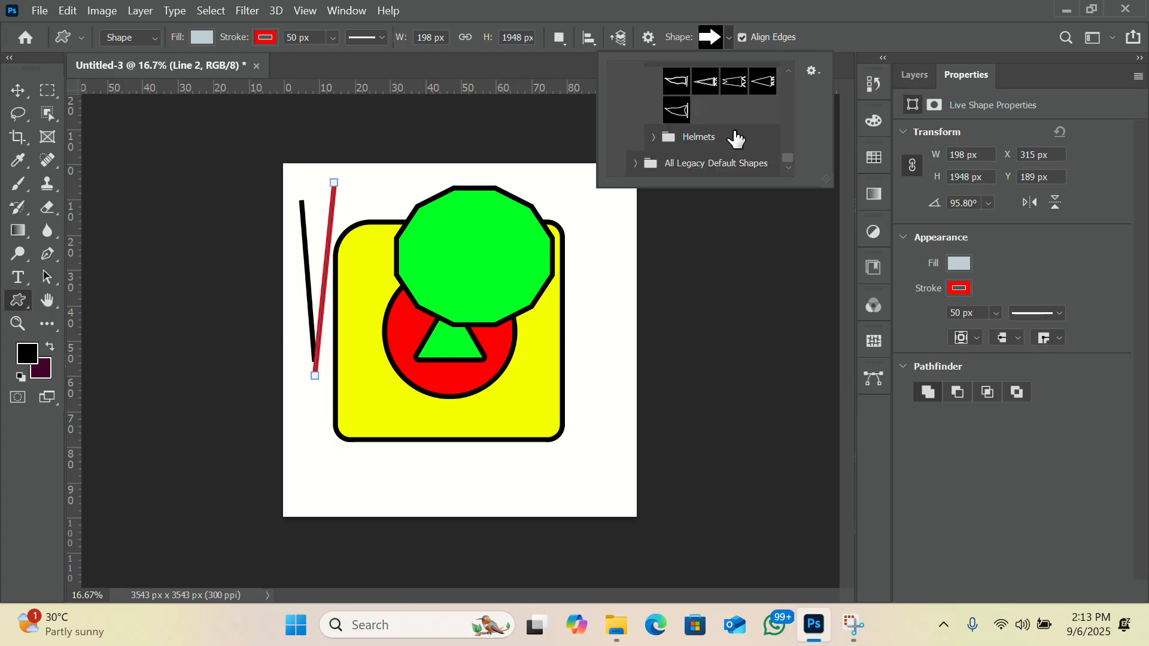
left_click(650, 137)
scroll(706, 142, "down", 2)
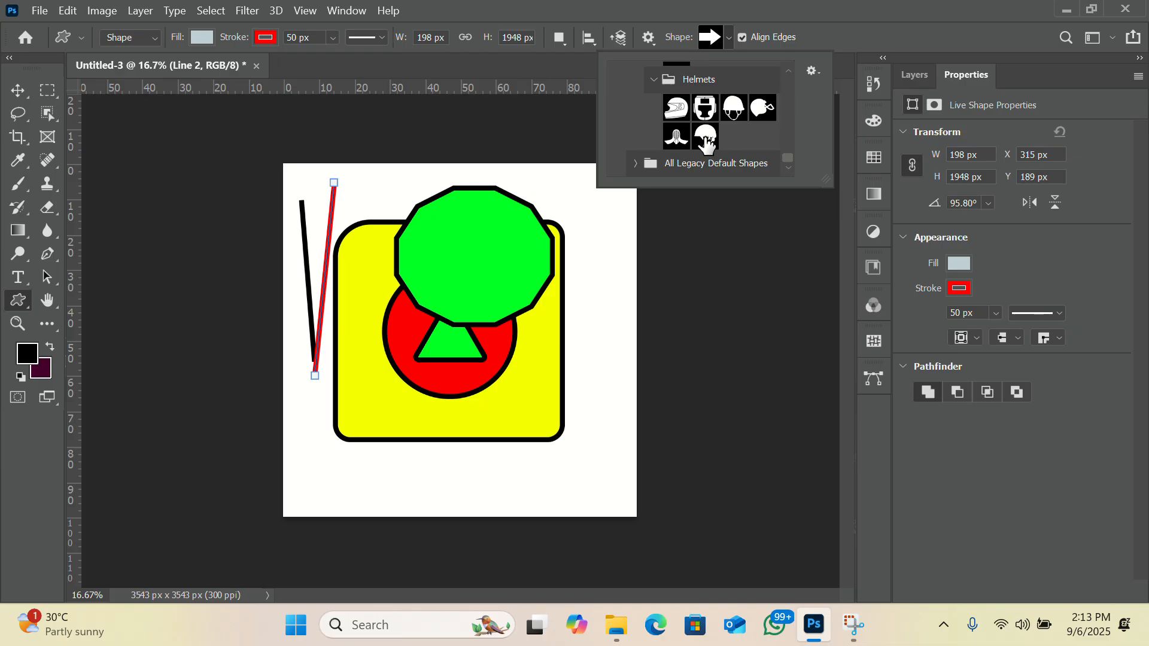
left_click(17, 90)
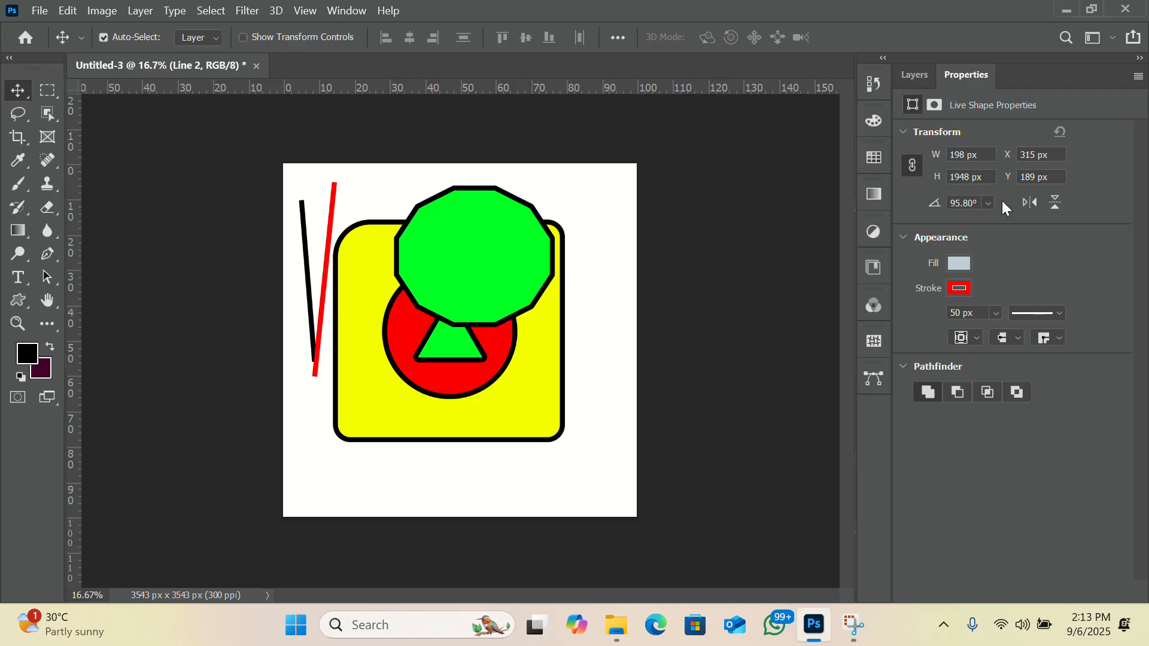
Rasterize the red line's shape layer and partly erase the line along its length with the Eraser tool.
left_click(916, 76)
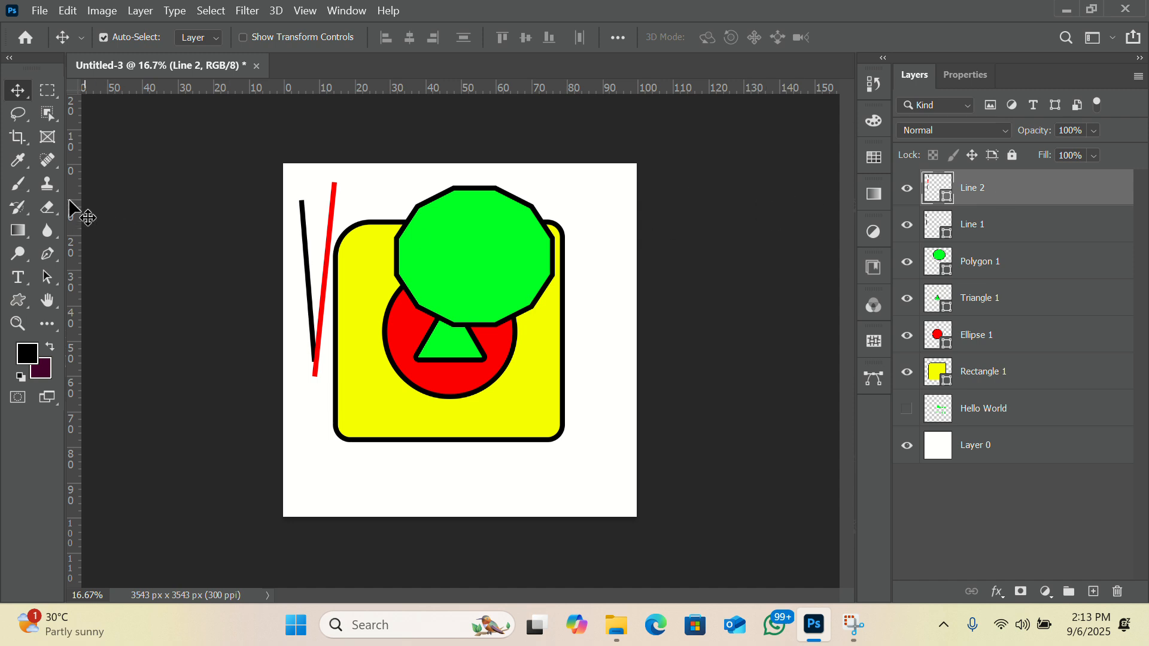
left_click(47, 207)
left_click(492, 269)
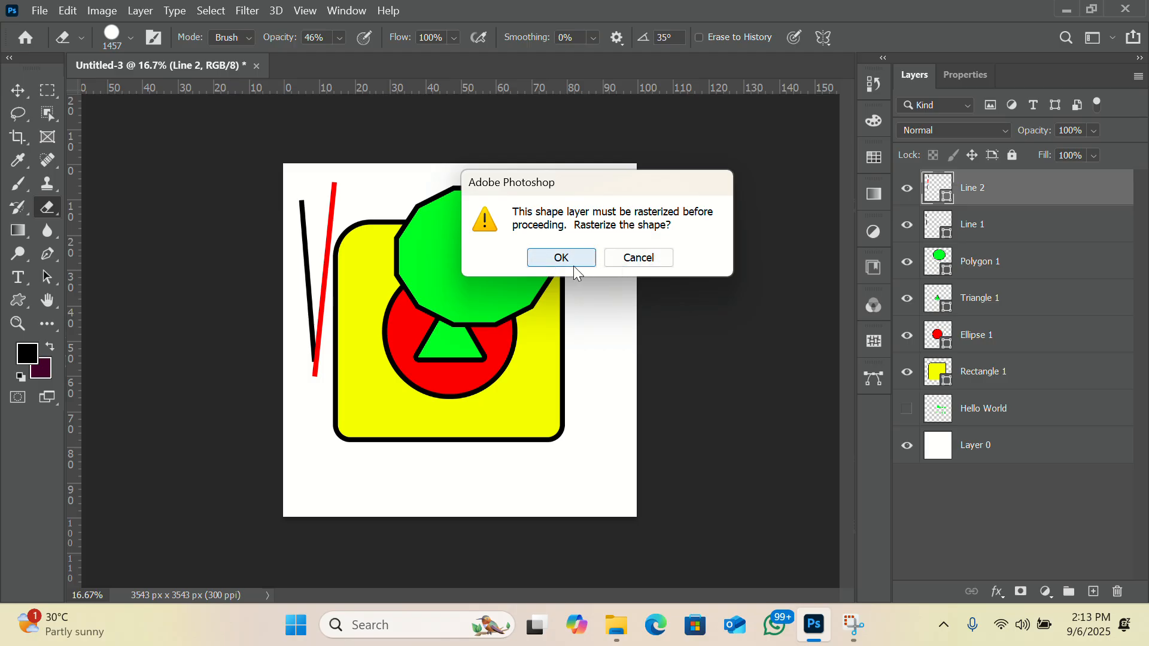
left_click(561, 258)
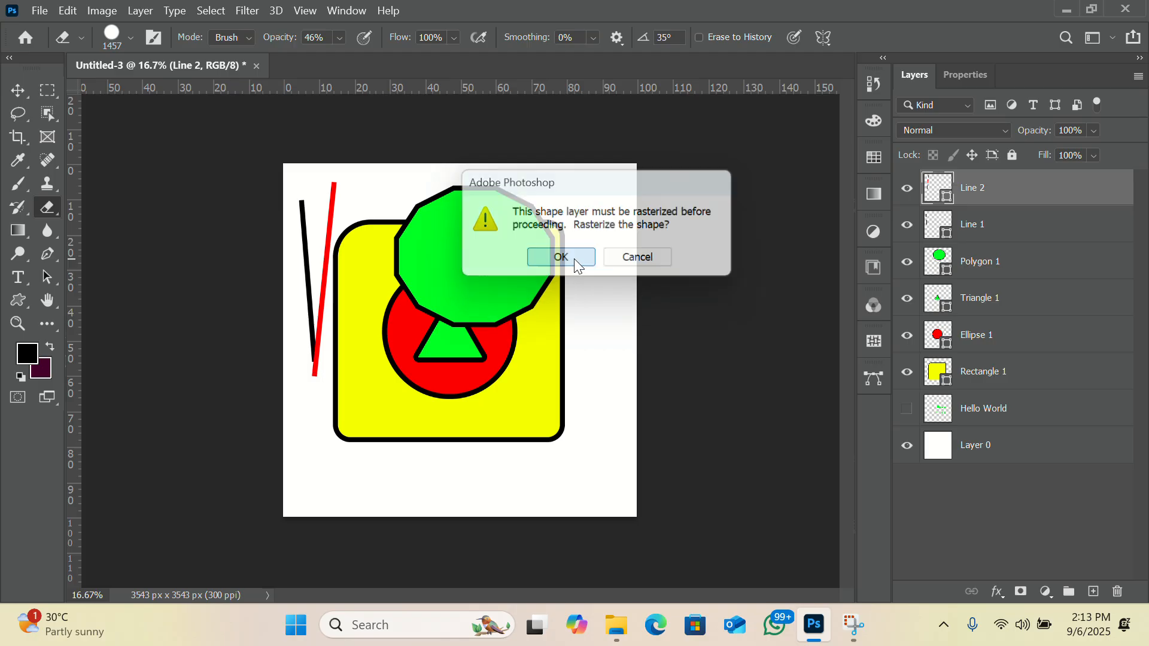
left_click(323, 230)
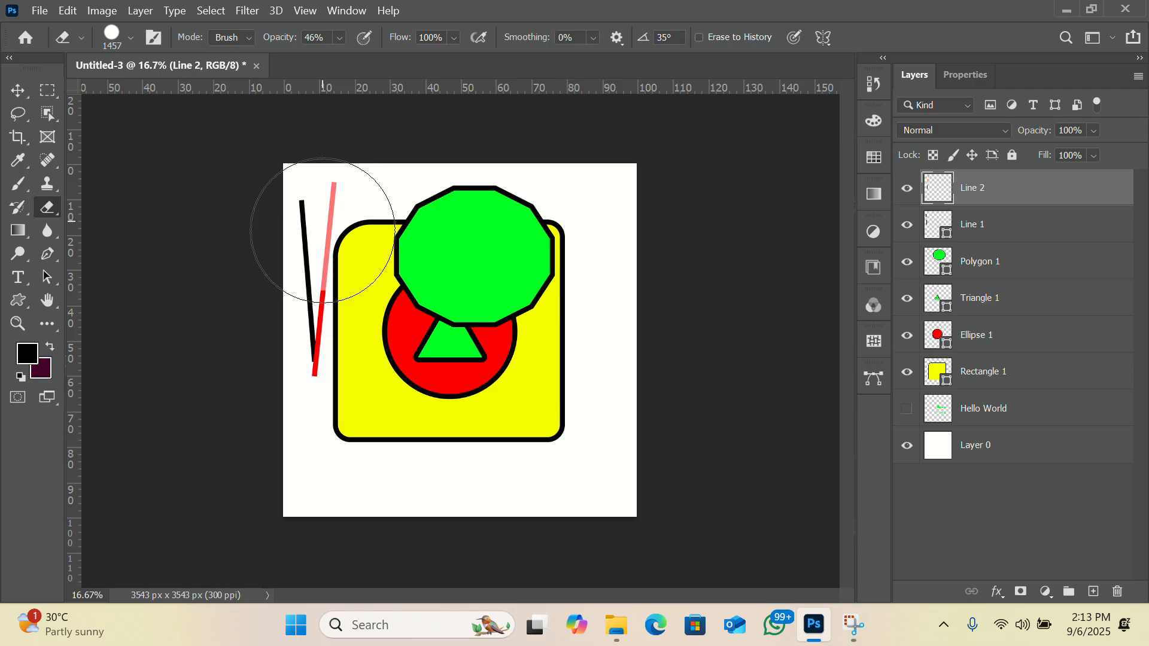
left_click_drag(323, 230, 322, 324)
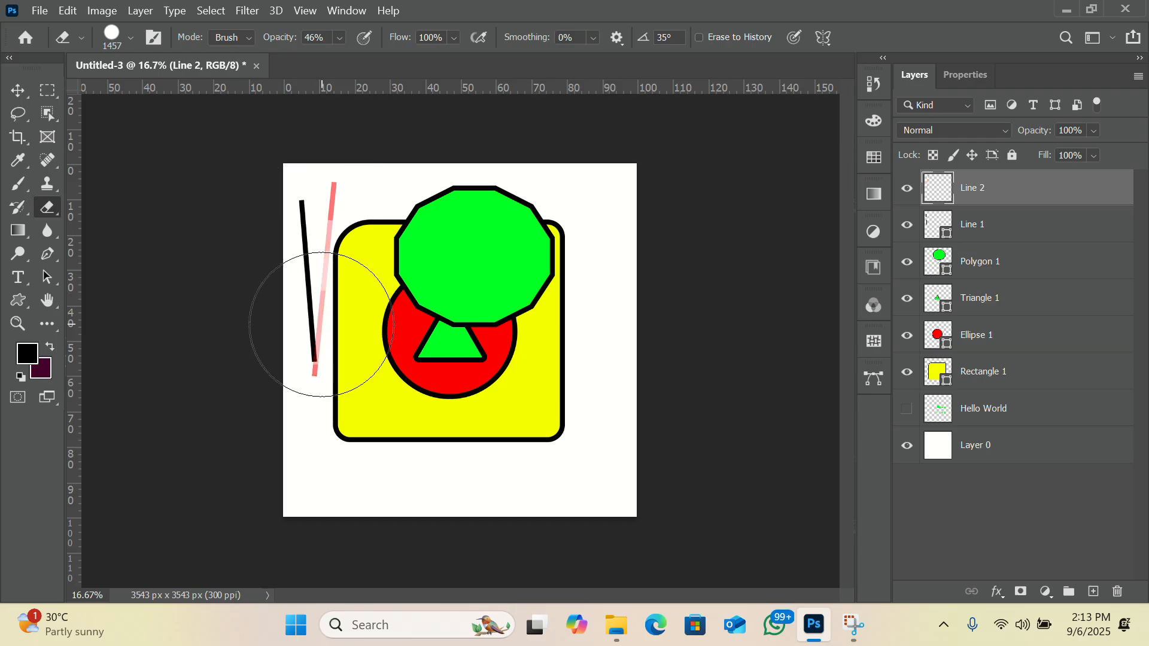